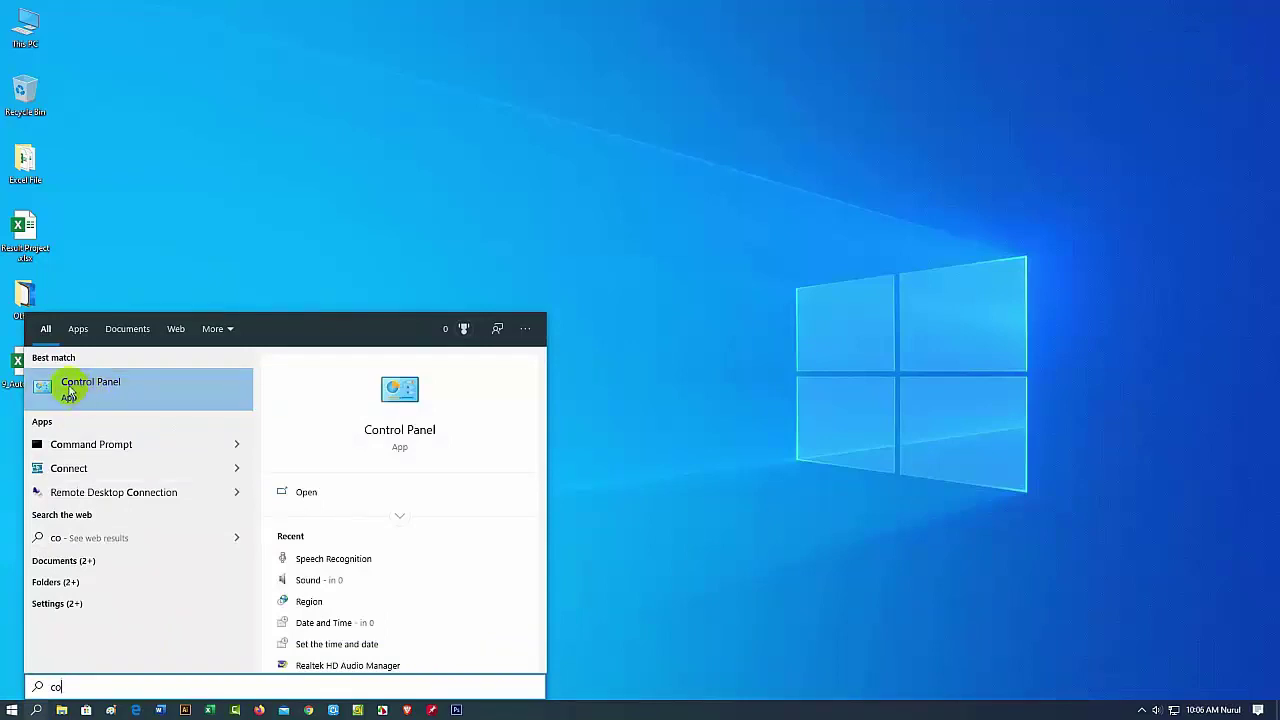
# - Open Control Panel, switch its view to Category, and return it to Large icons
pyautogui.click(69, 390)
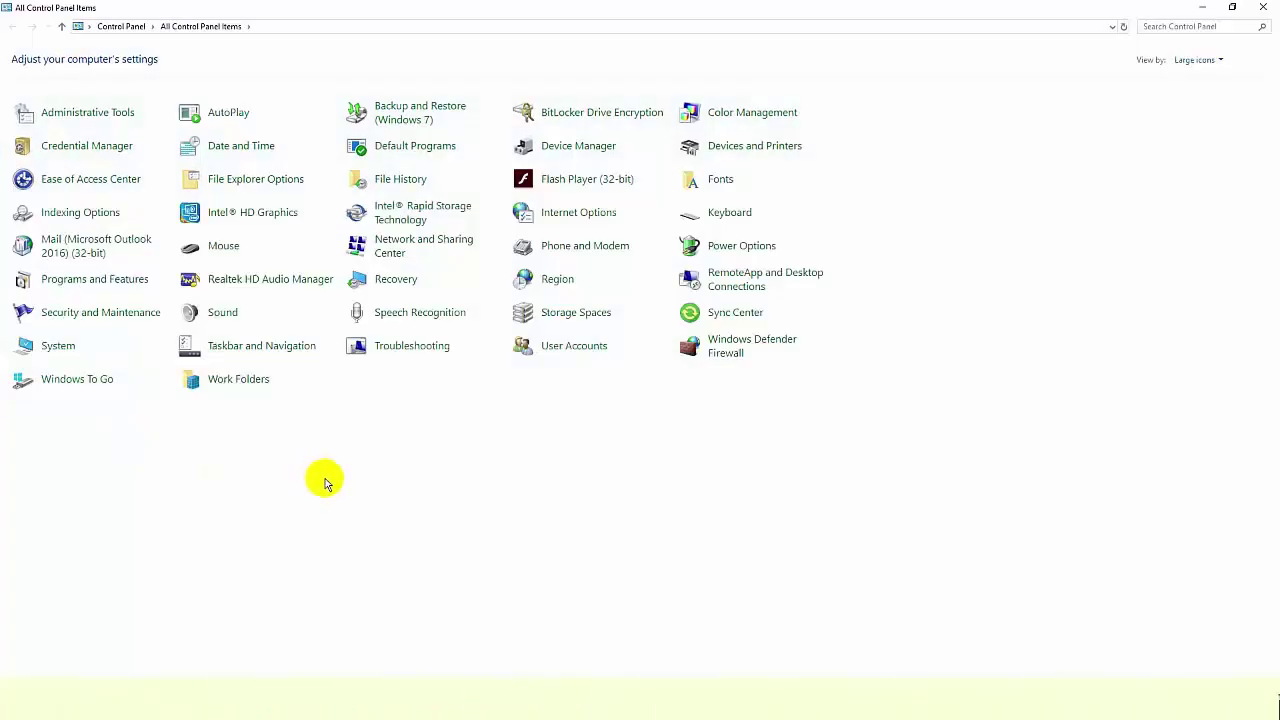
pyautogui.click(1220, 62)
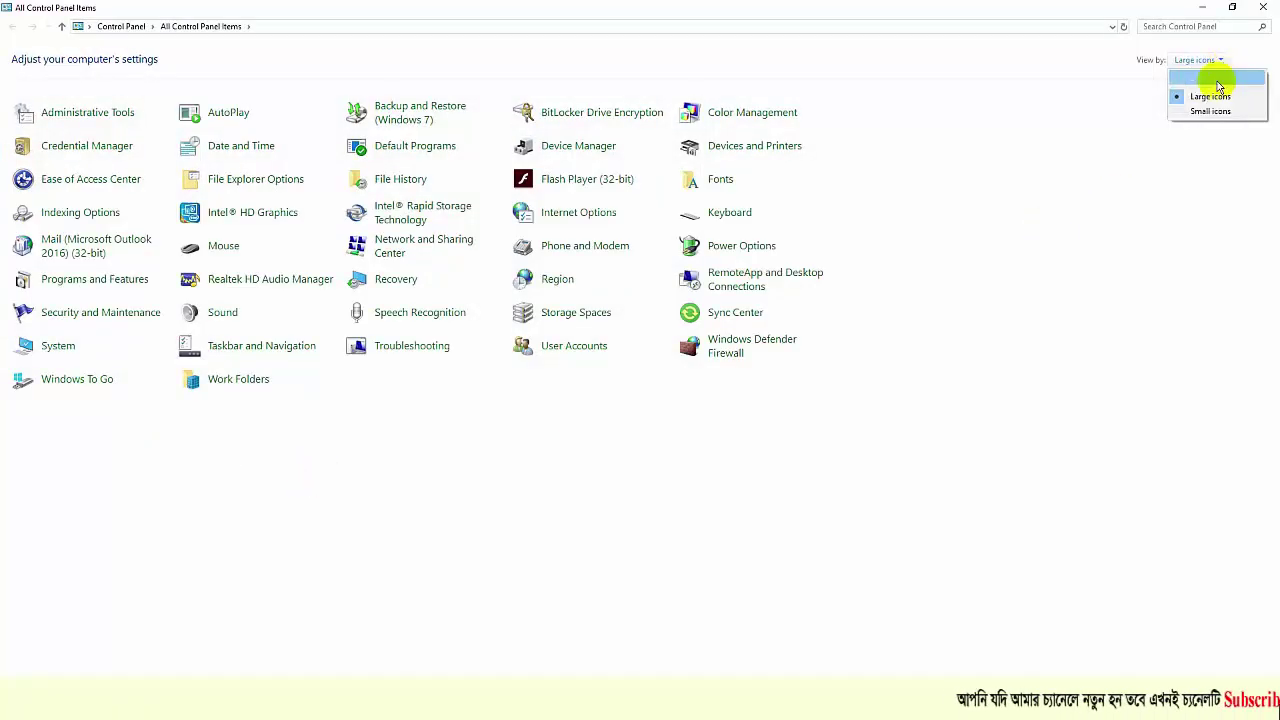
pyautogui.click(1206, 78)
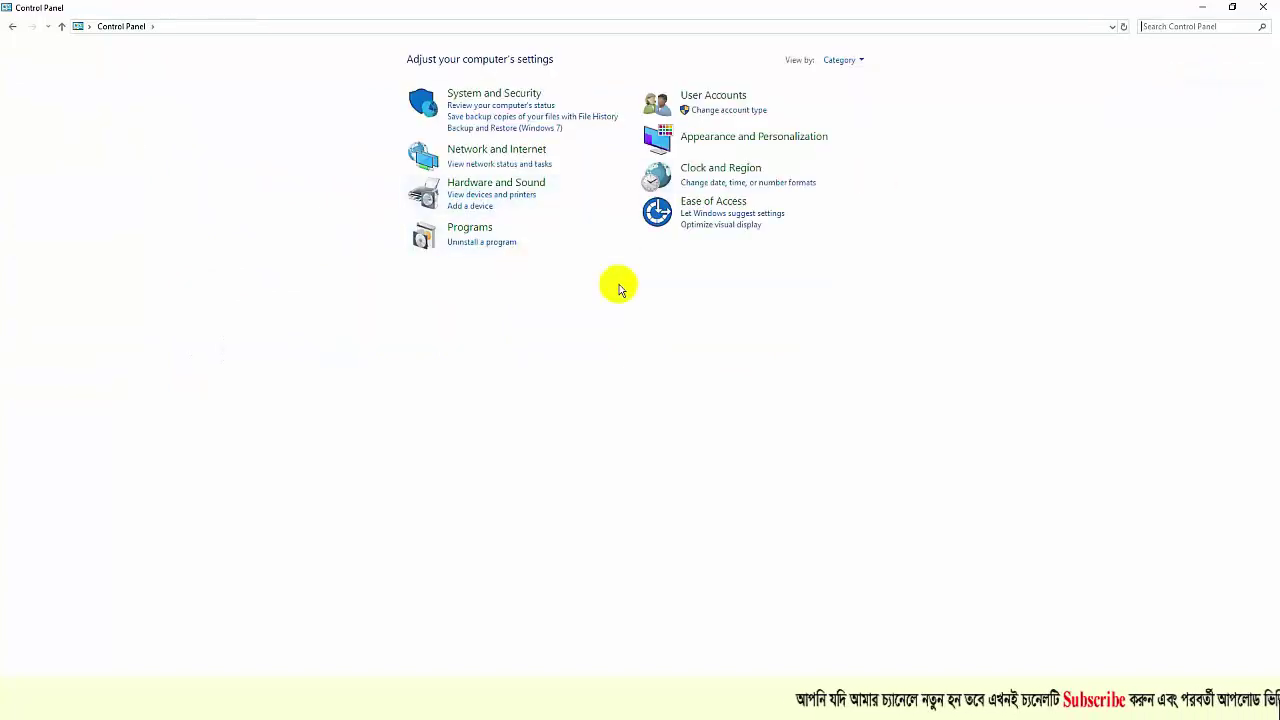
pyautogui.click(864, 62)
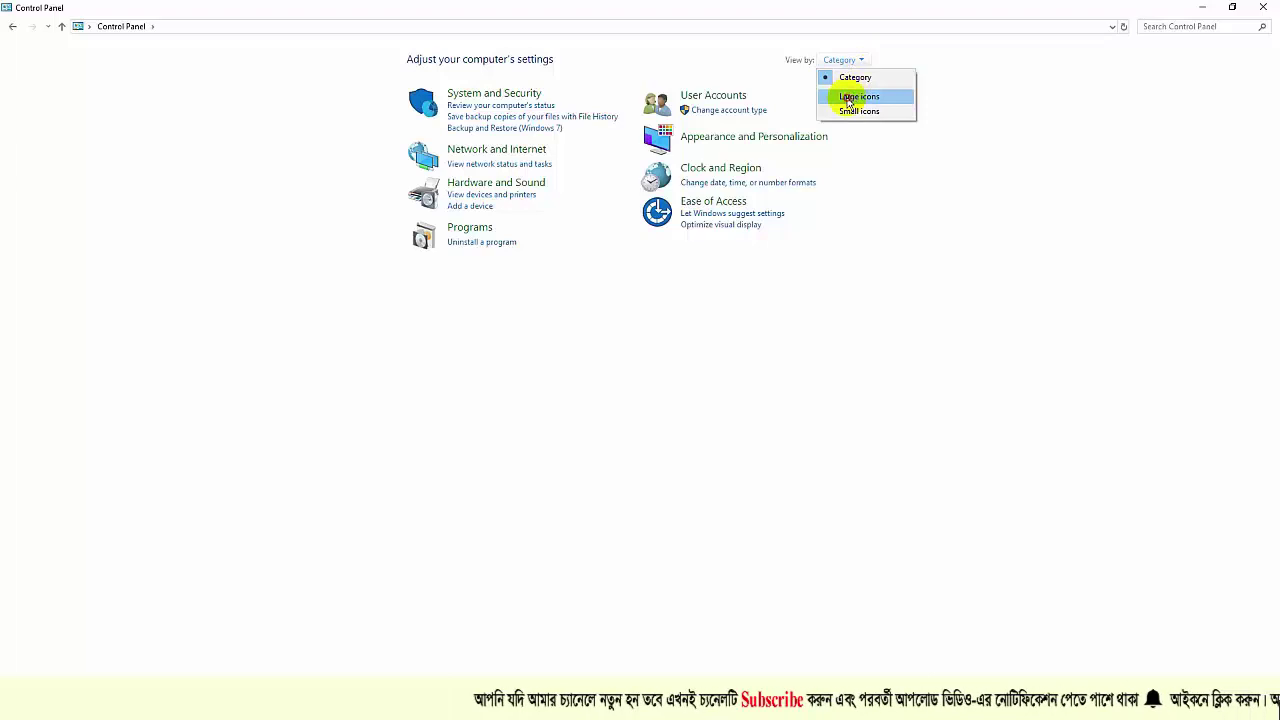
pyautogui.click(847, 97)
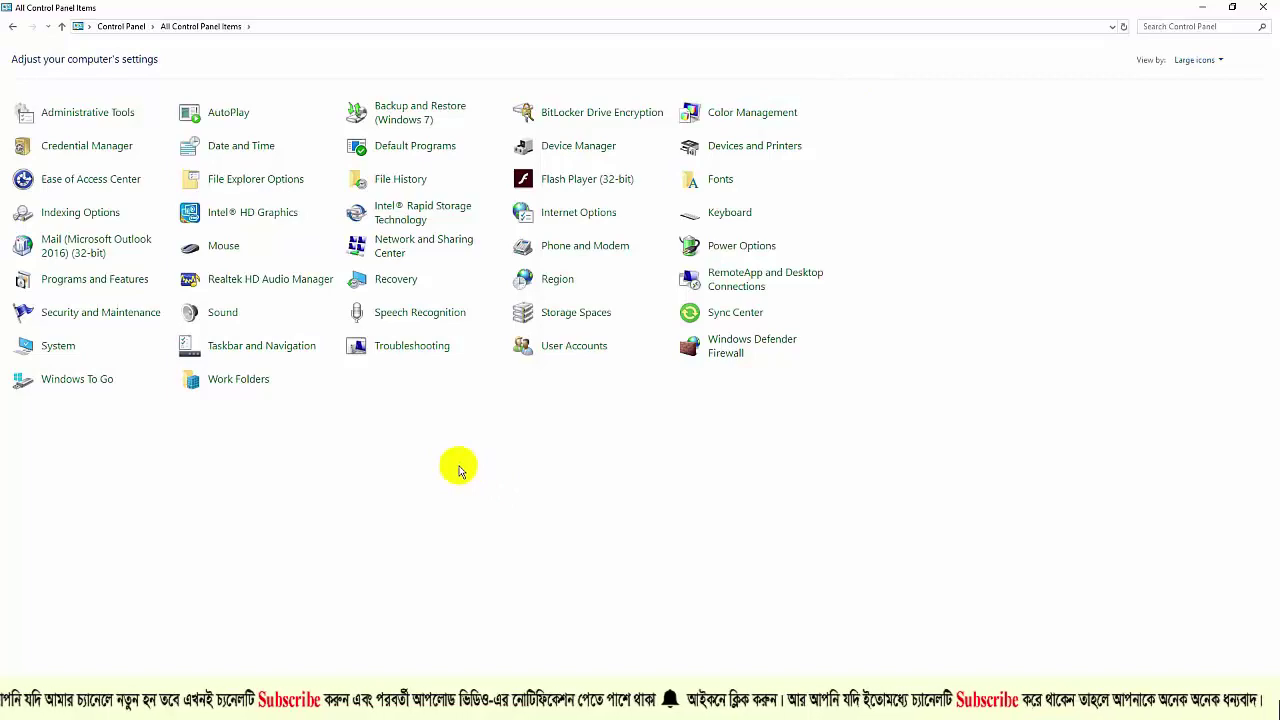
# - Examine the time format customization reached through the calendar settings of Date and Time, closing the dialogs without changes
pyautogui.click(222, 148)
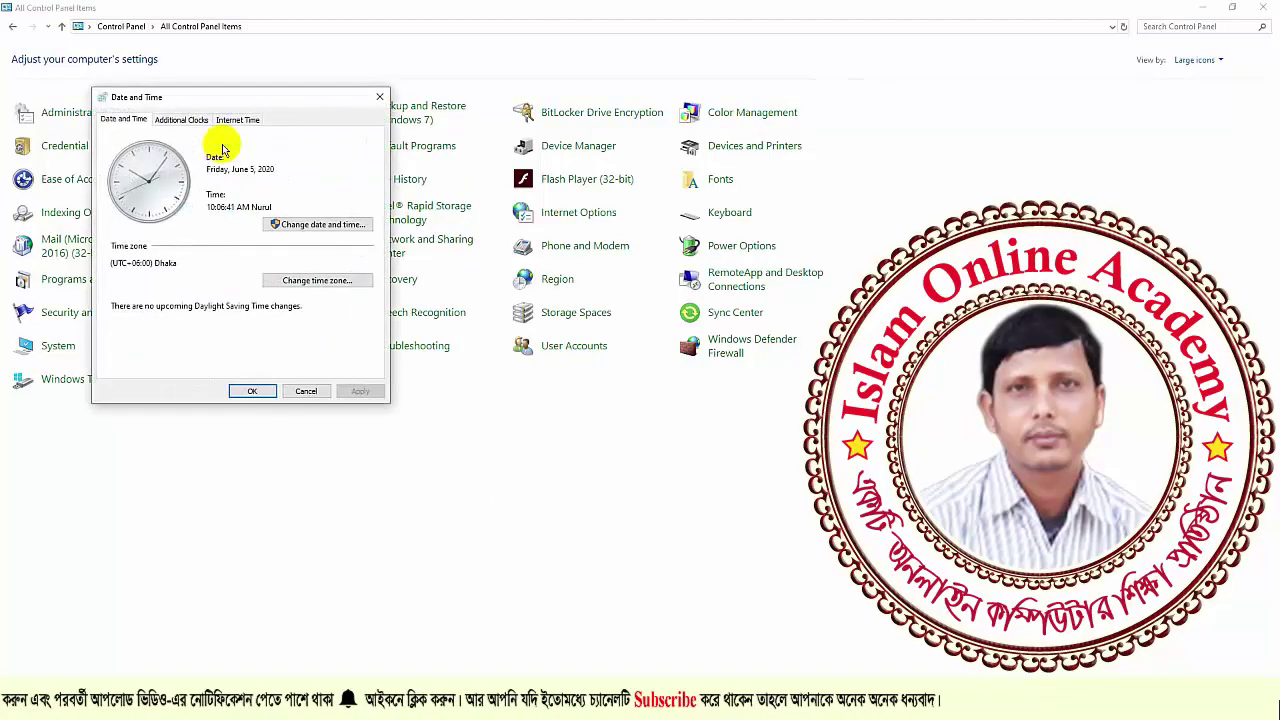
pyautogui.click(320, 224)
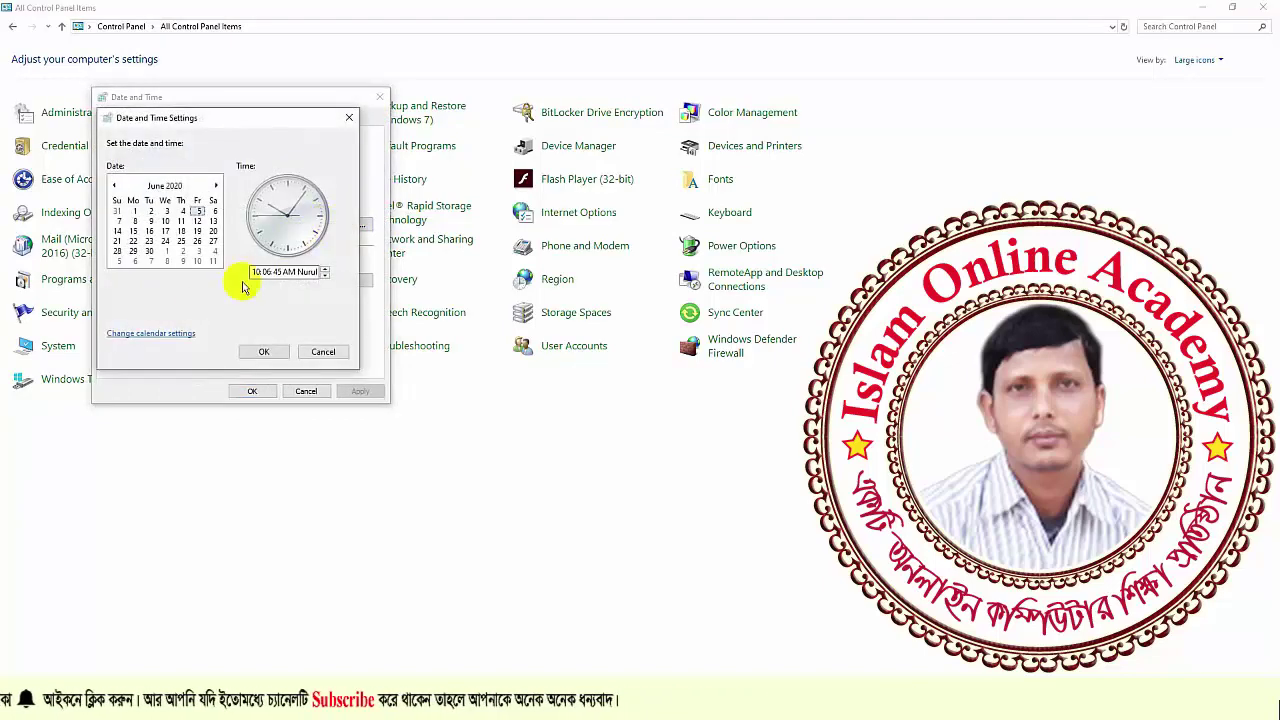
pyautogui.click(148, 334)
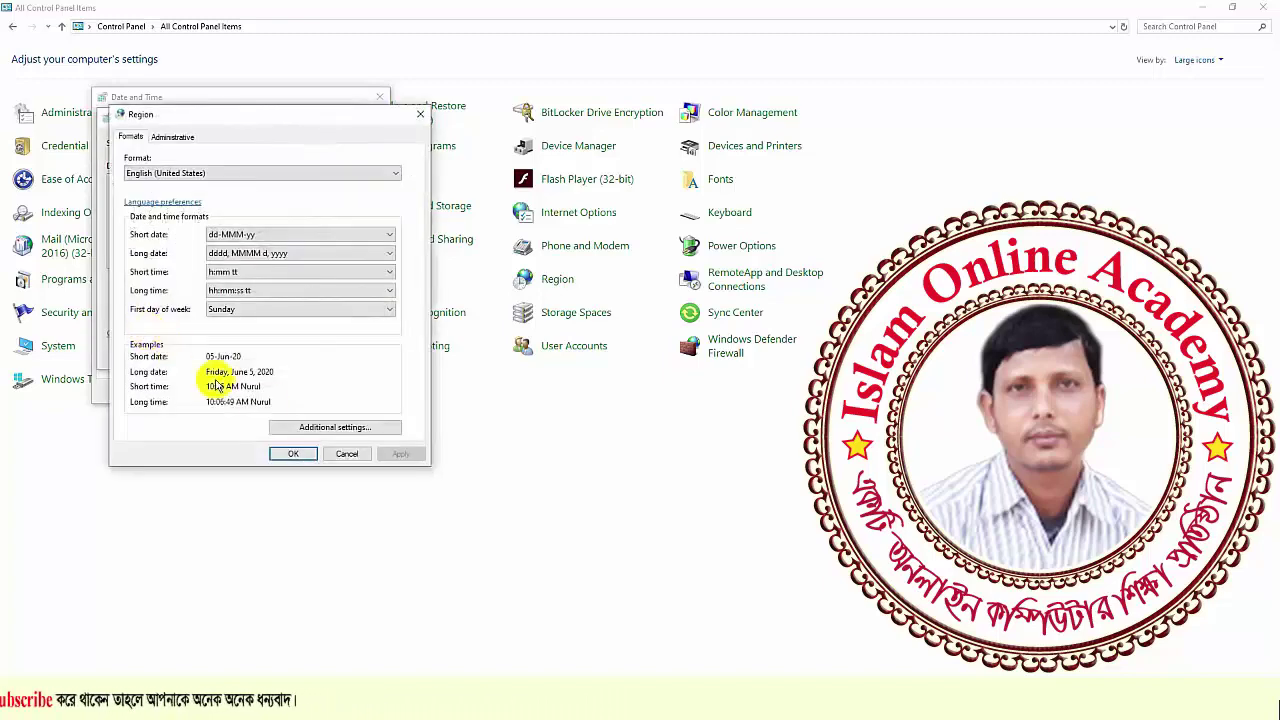
pyautogui.click(333, 429)
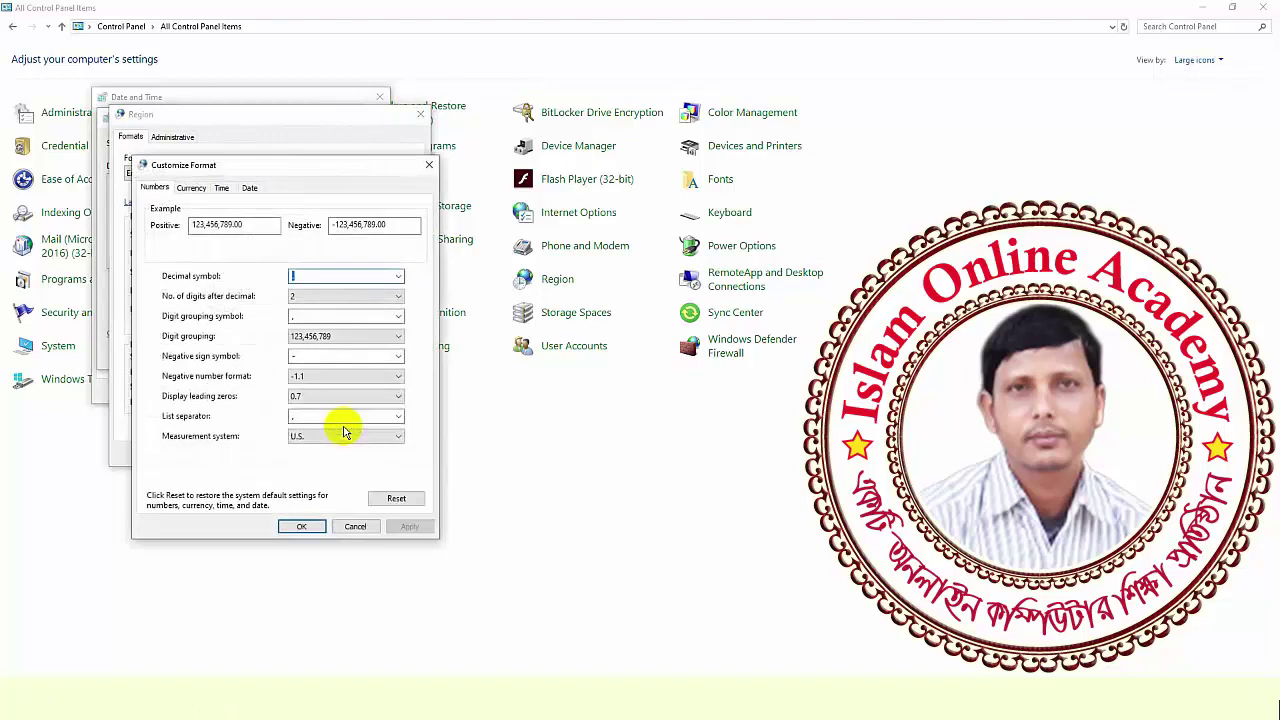
pyautogui.click(222, 189)
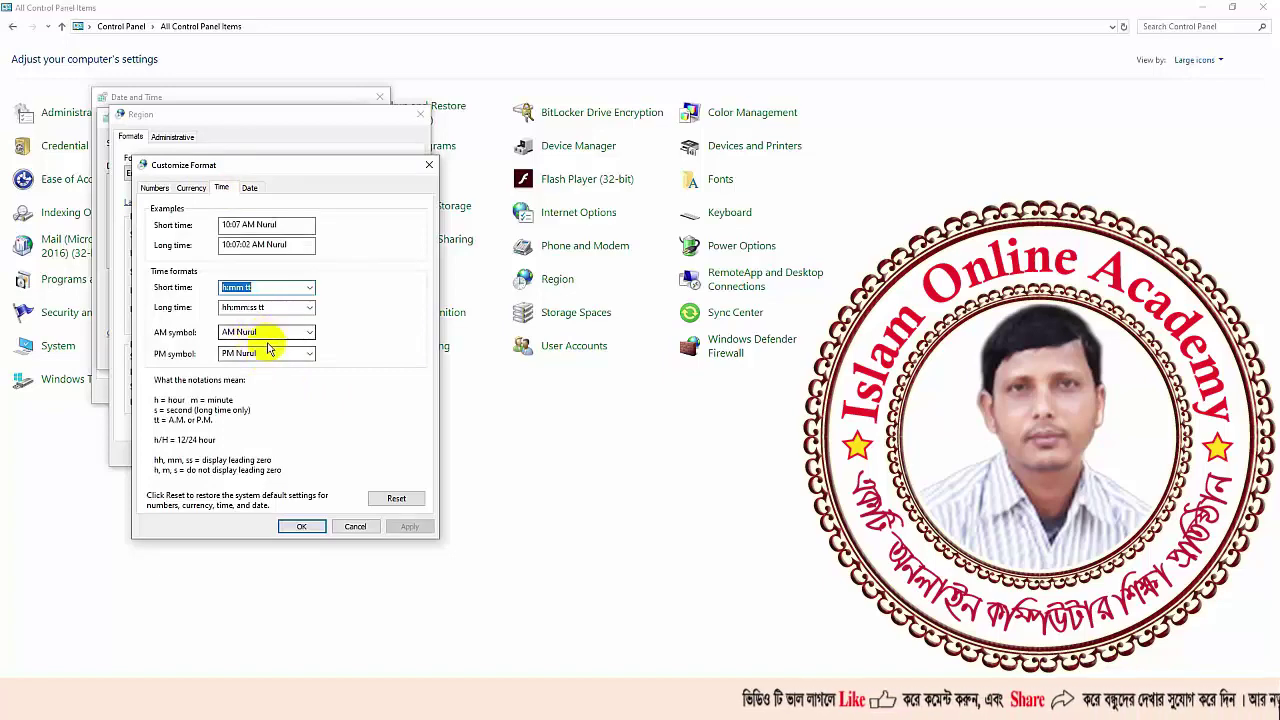
pyautogui.click(352, 528)
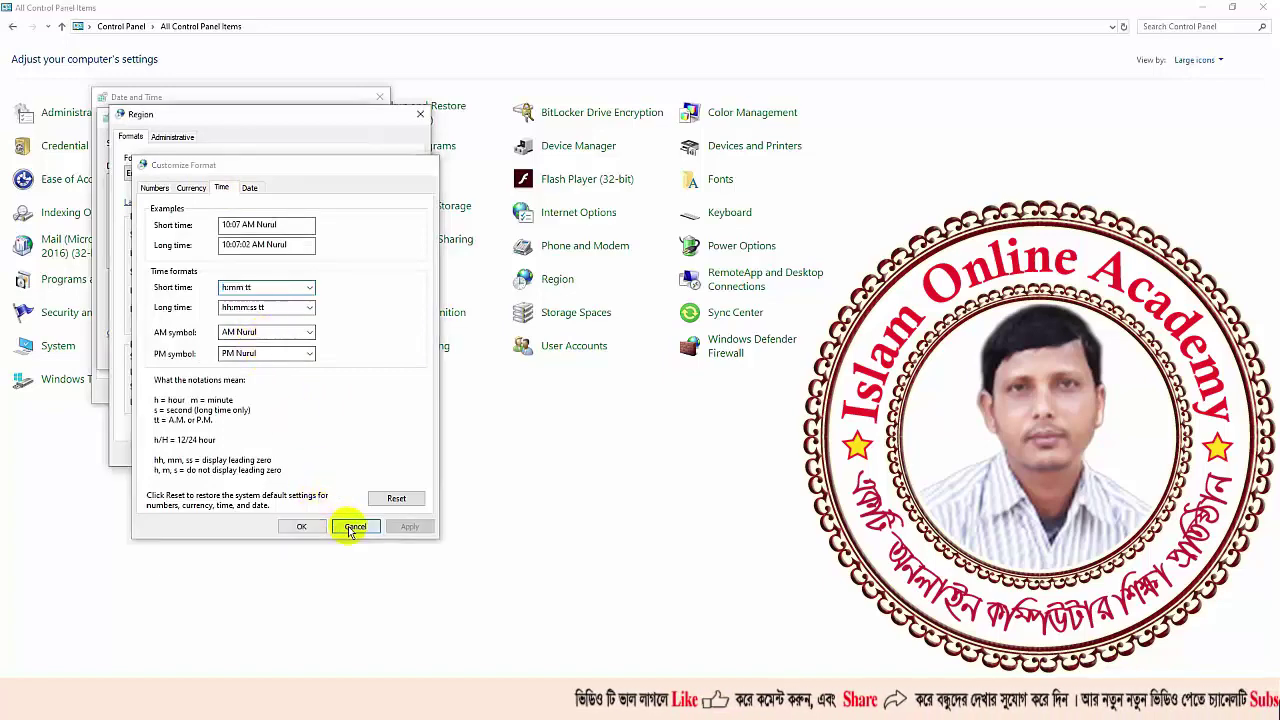
pyautogui.click(347, 455)
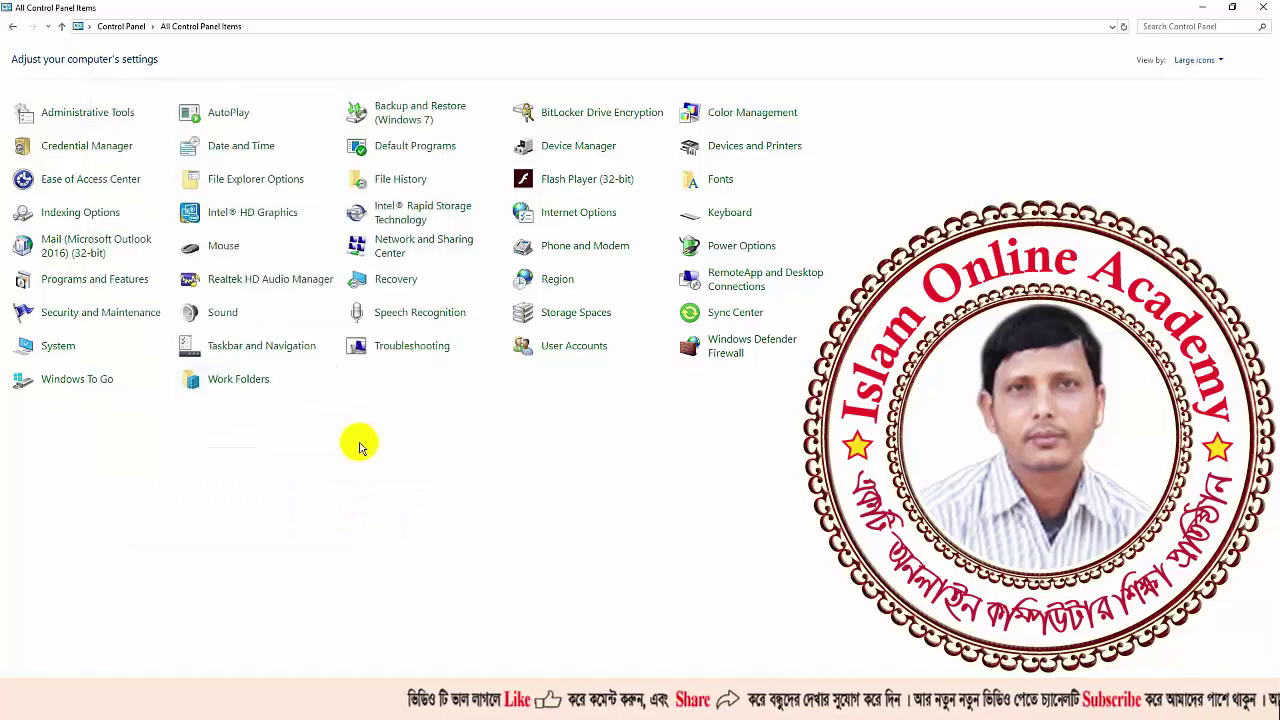
# - In the additional time format settings of Region, set the AM symbol to AM followed by the person's name
pyautogui.click(552, 280)
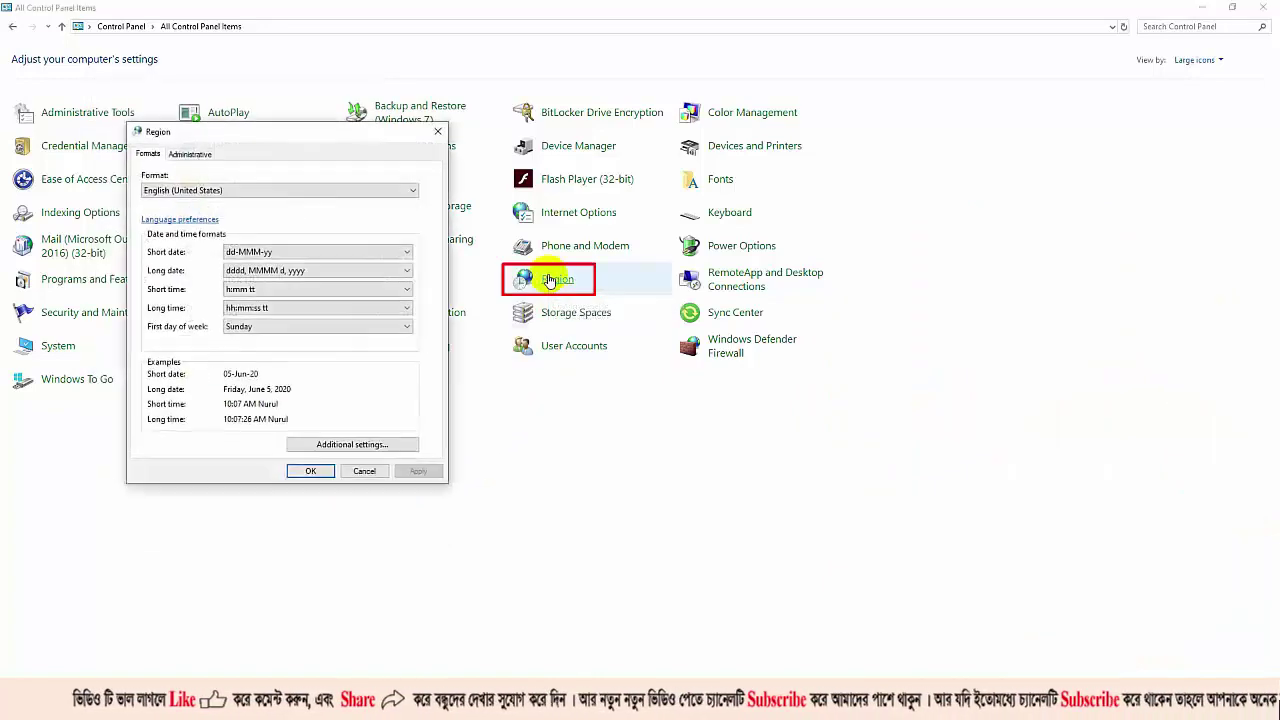
pyautogui.click(352, 444)
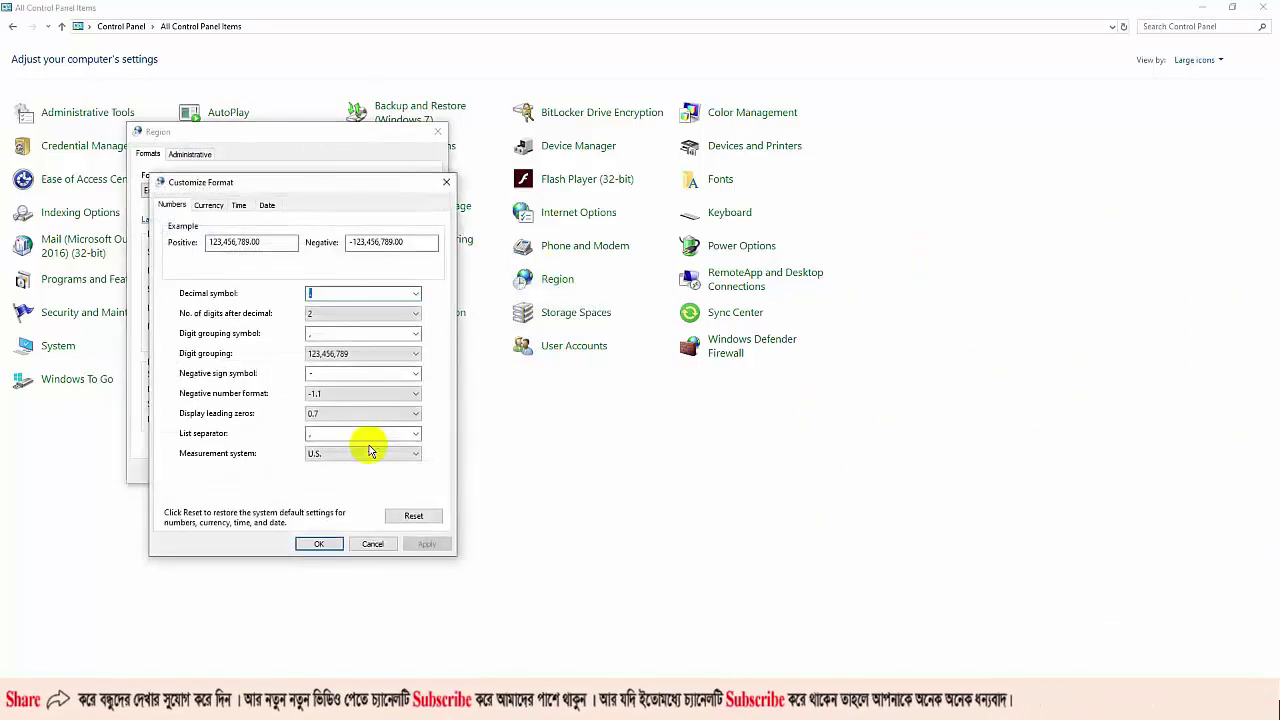
pyautogui.click(240, 206)
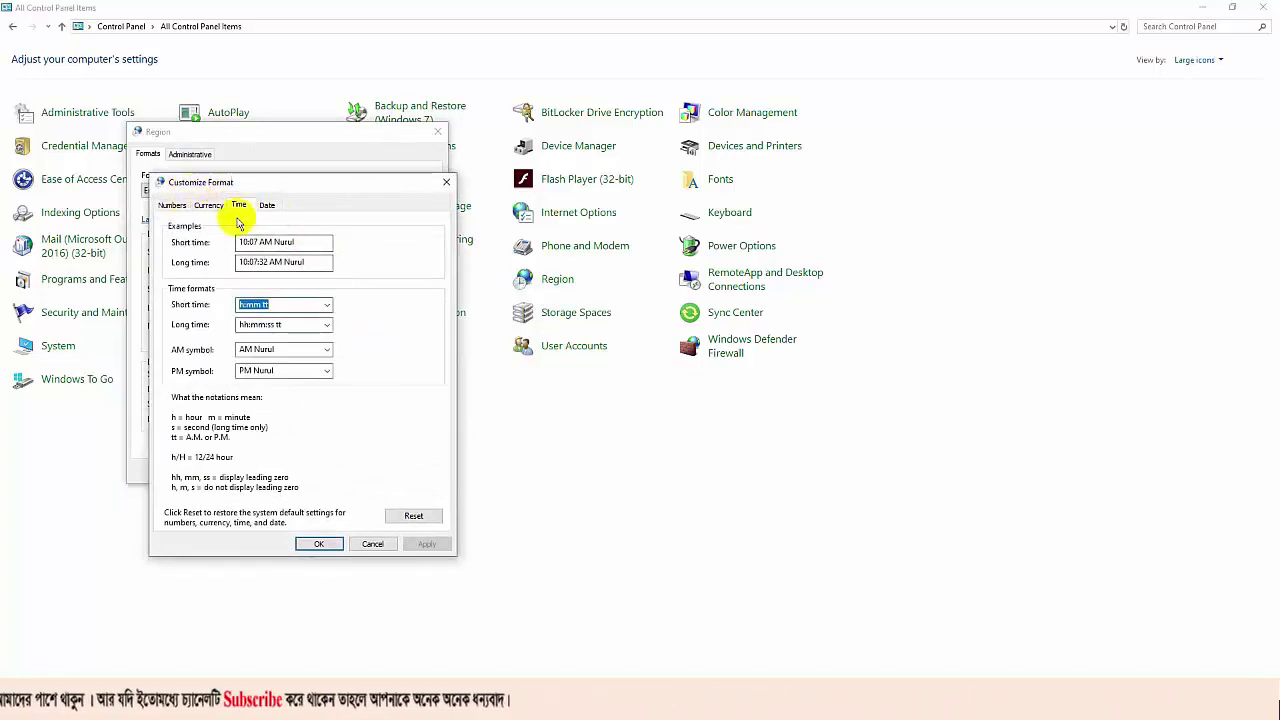
pyautogui.click(241, 208)
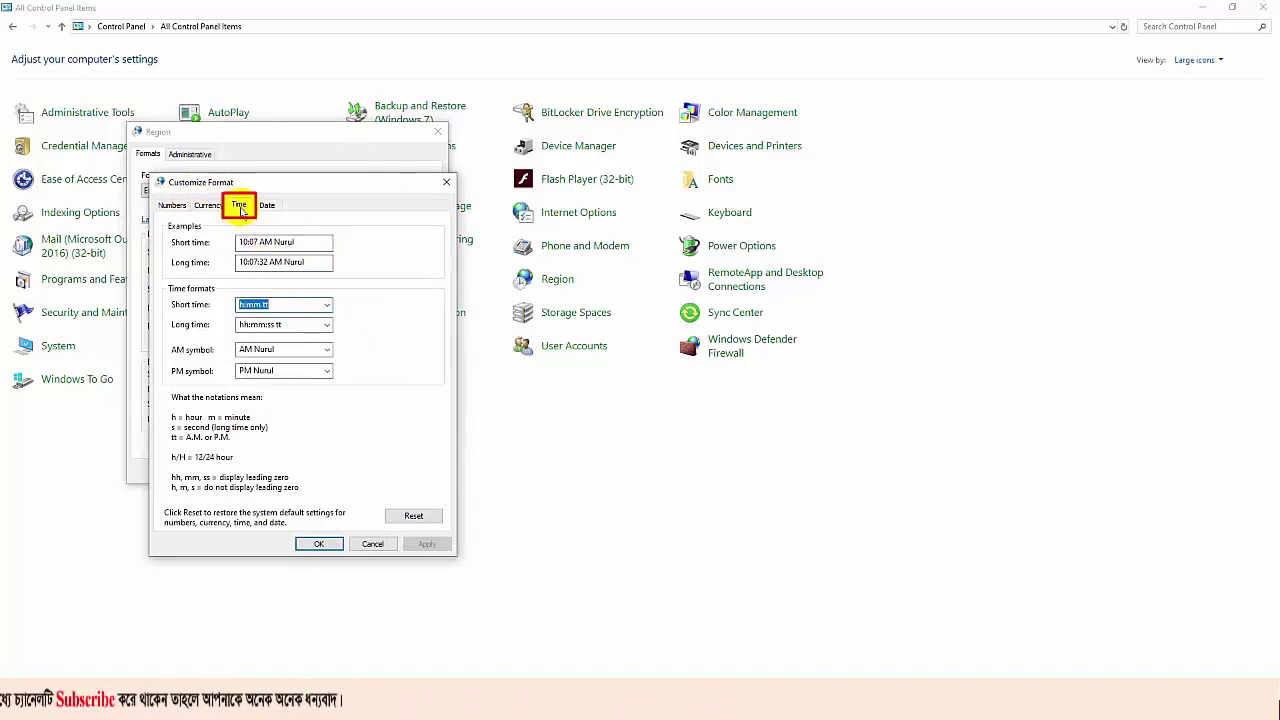
pyautogui.click(286, 349)
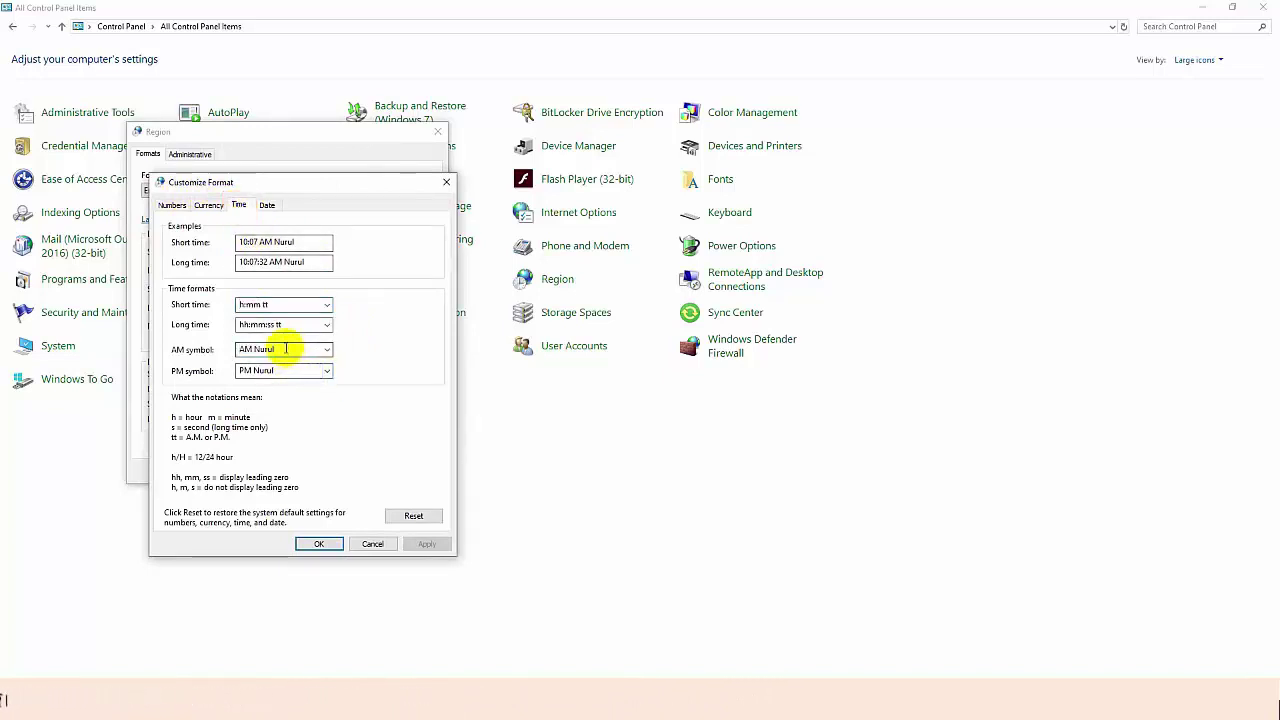
pyautogui.press('BackSpace')
pyautogui.press('BackSpace')
pyautogui.press('BackSpace')
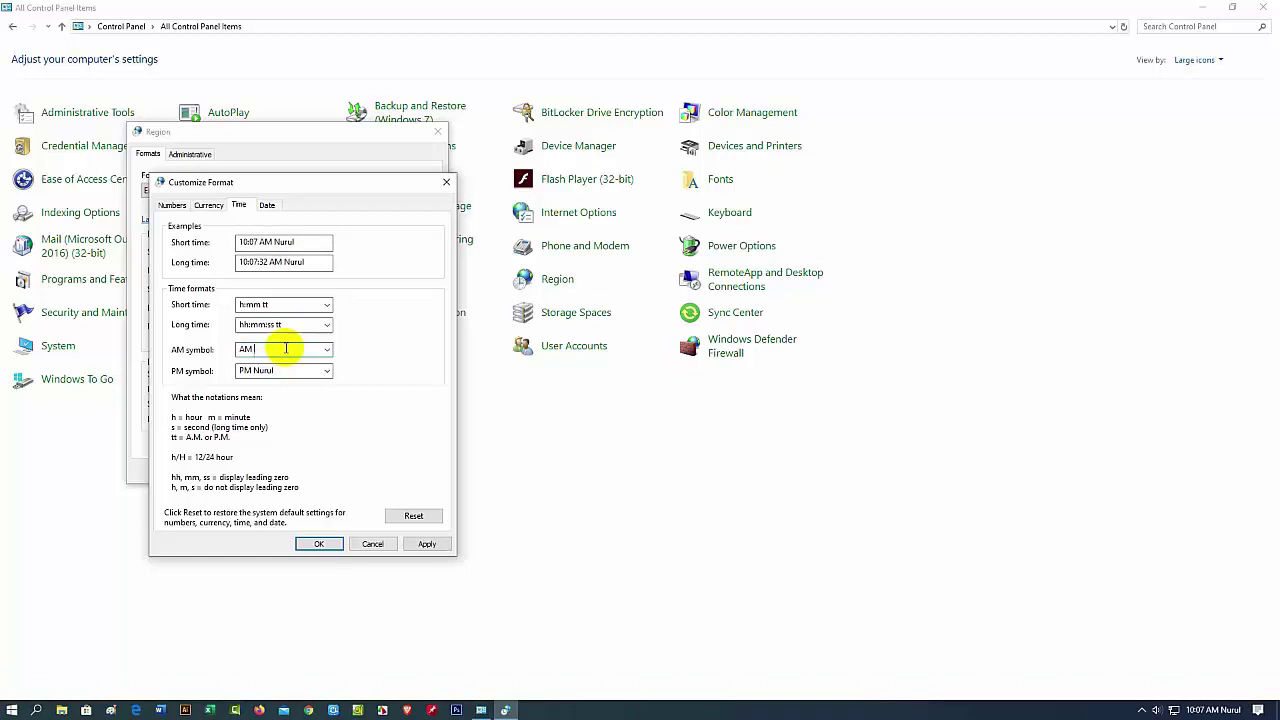
pyautogui.write('Islam')
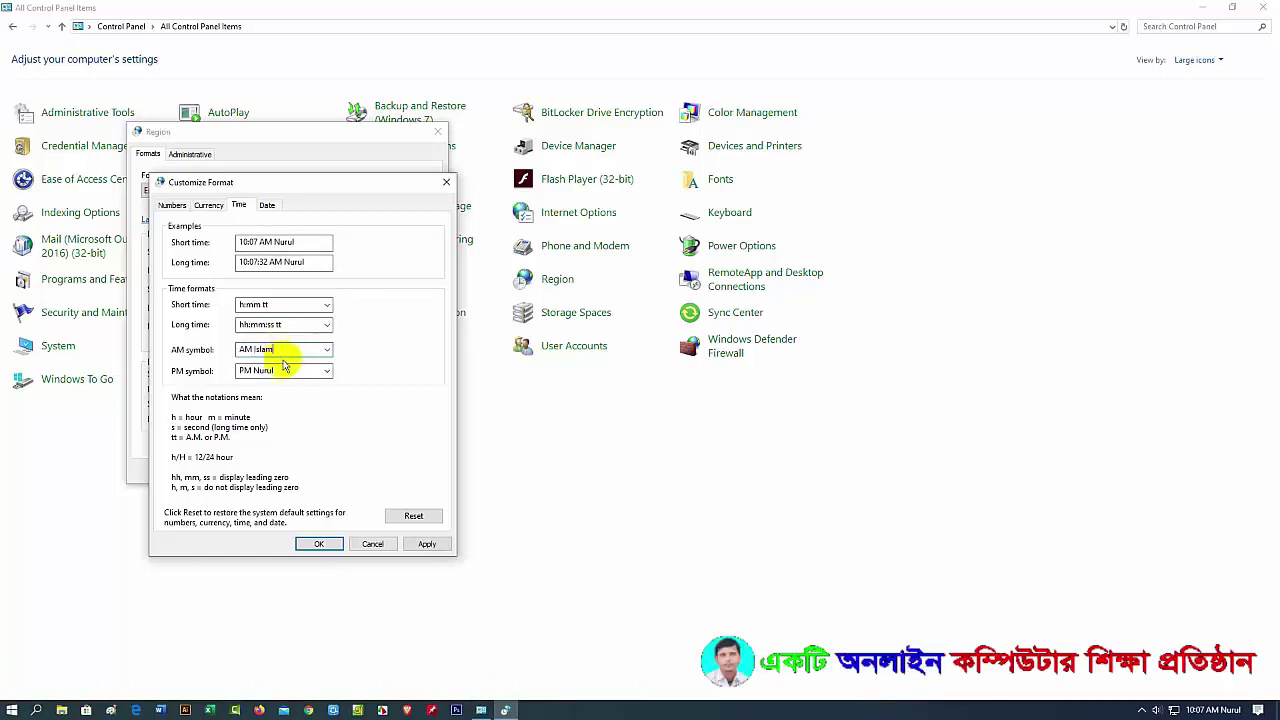
# - Set the PM symbol to PM followed by the same person's name
pyautogui.click(287, 371)
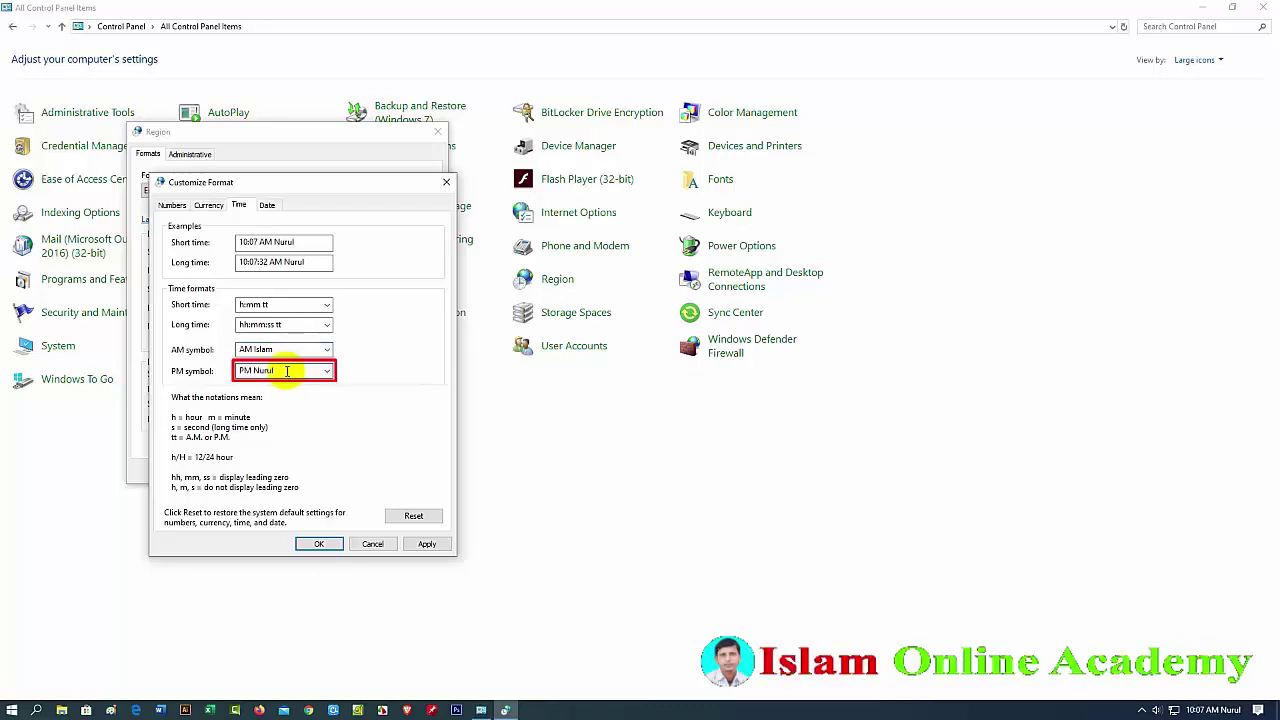
pyautogui.write('PM Nu')
pyautogui.press('BackSpace')
pyautogui.press('BackSpace')
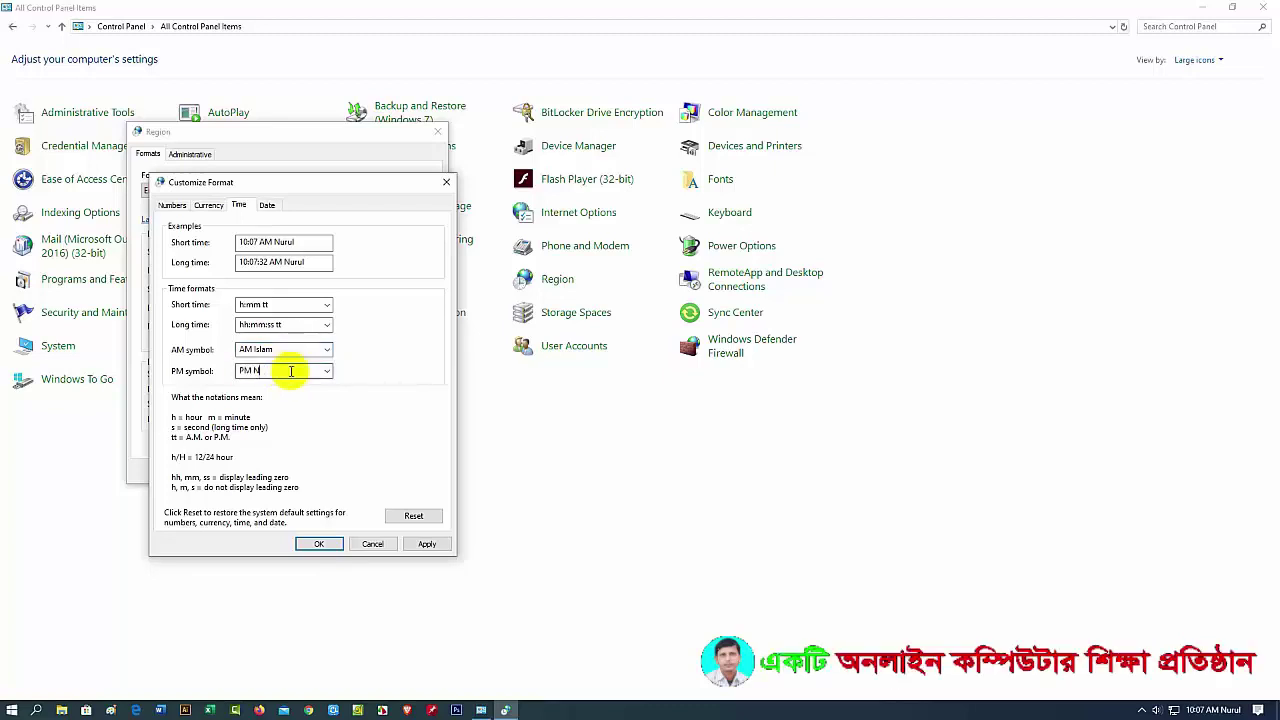
pyautogui.write('Islam')
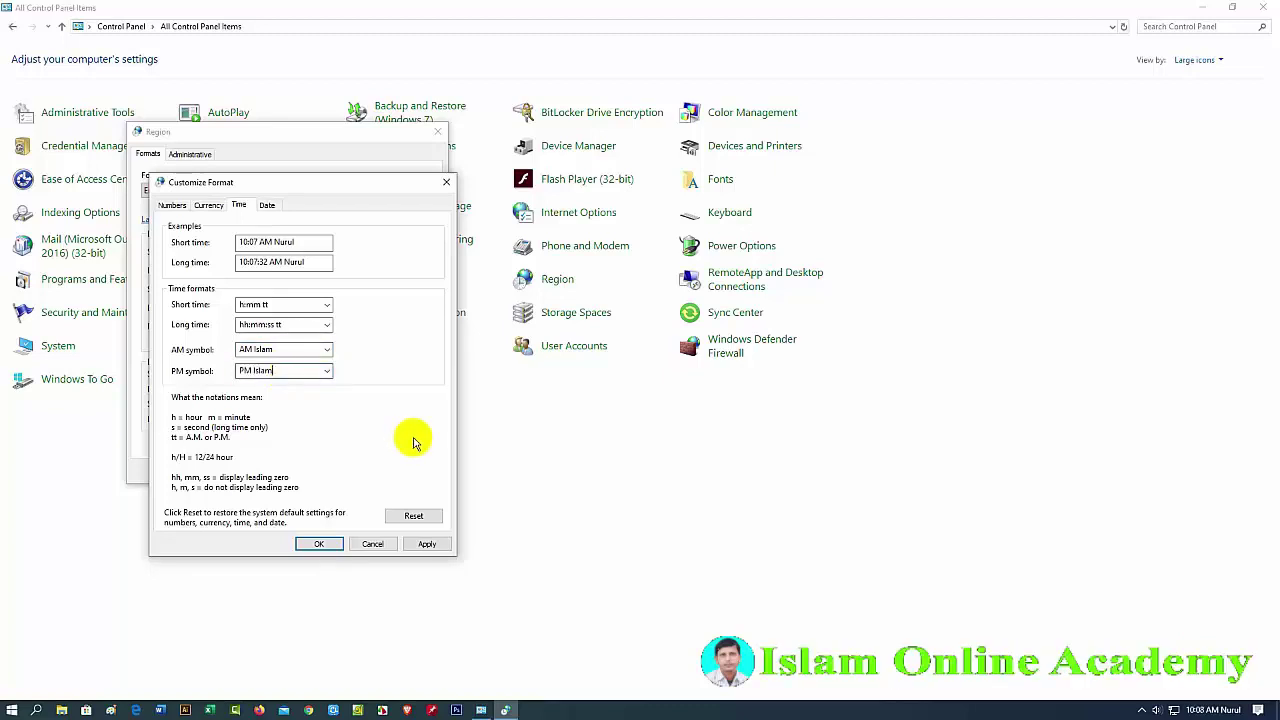
# - Apply the customized time format and the Region settings, and close Control Panel
pyautogui.click(424, 545)
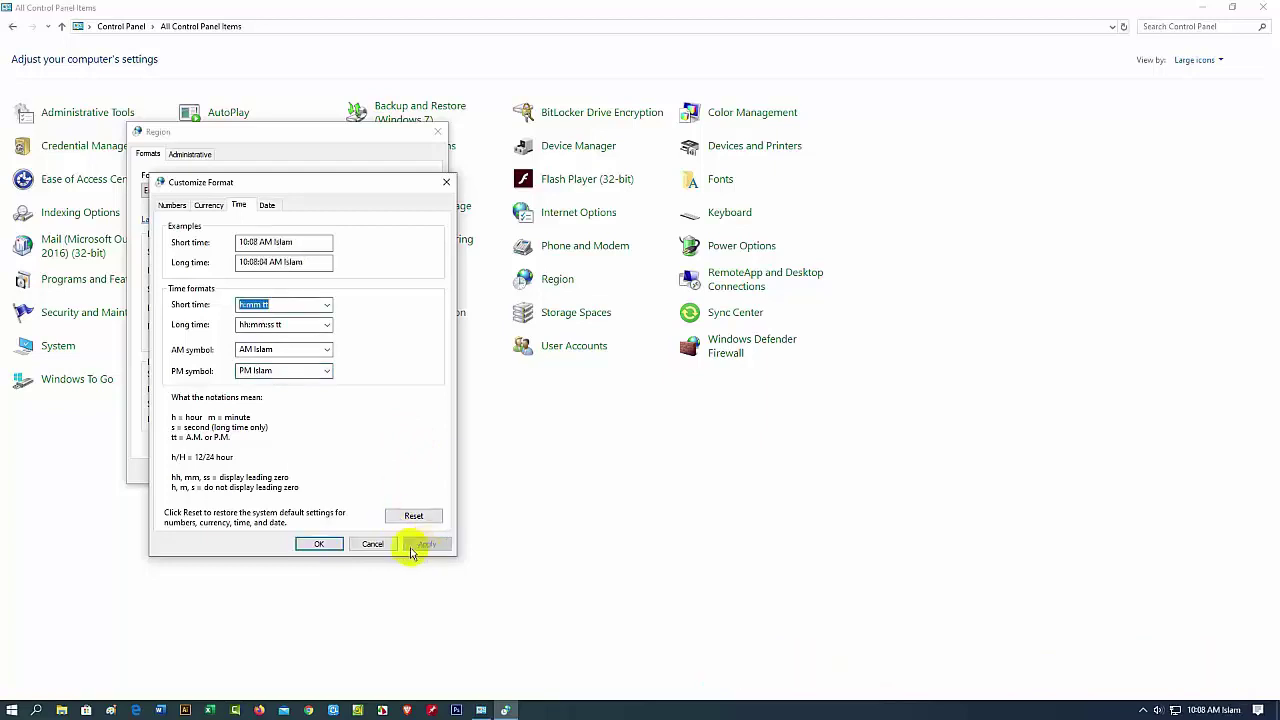
pyautogui.click(316, 544)
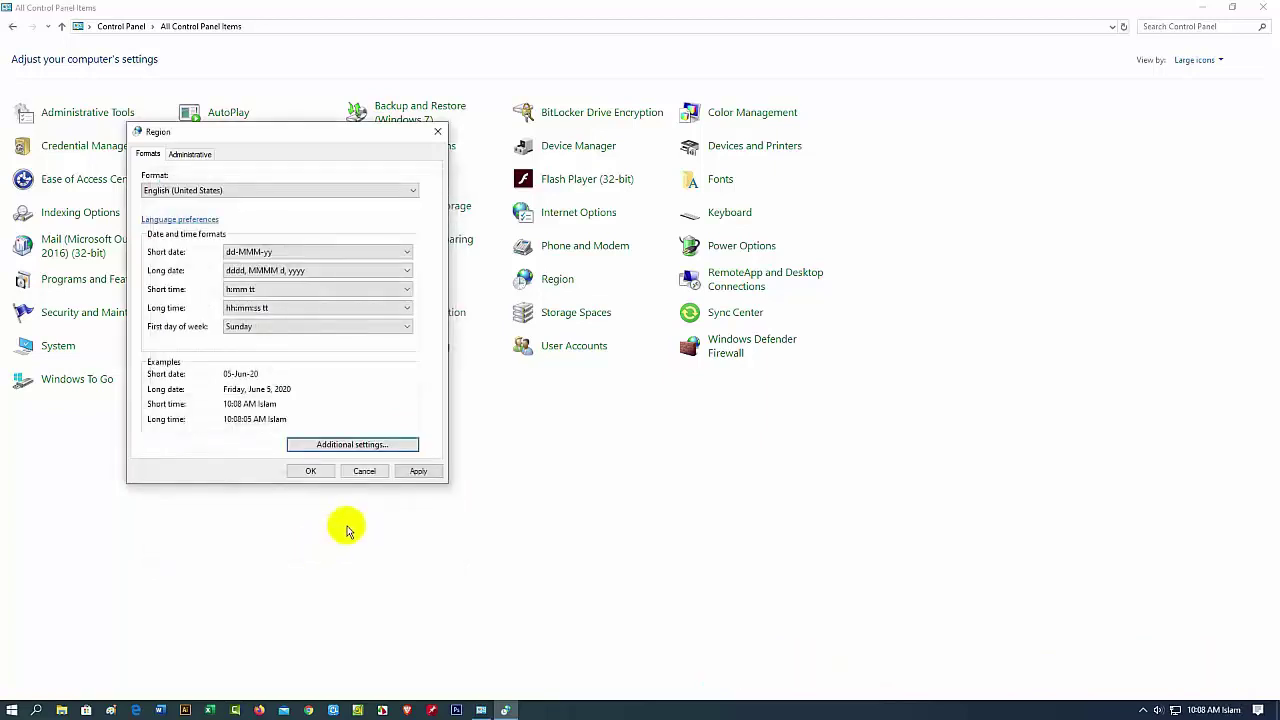
pyautogui.click(418, 472)
pyautogui.click(313, 471)
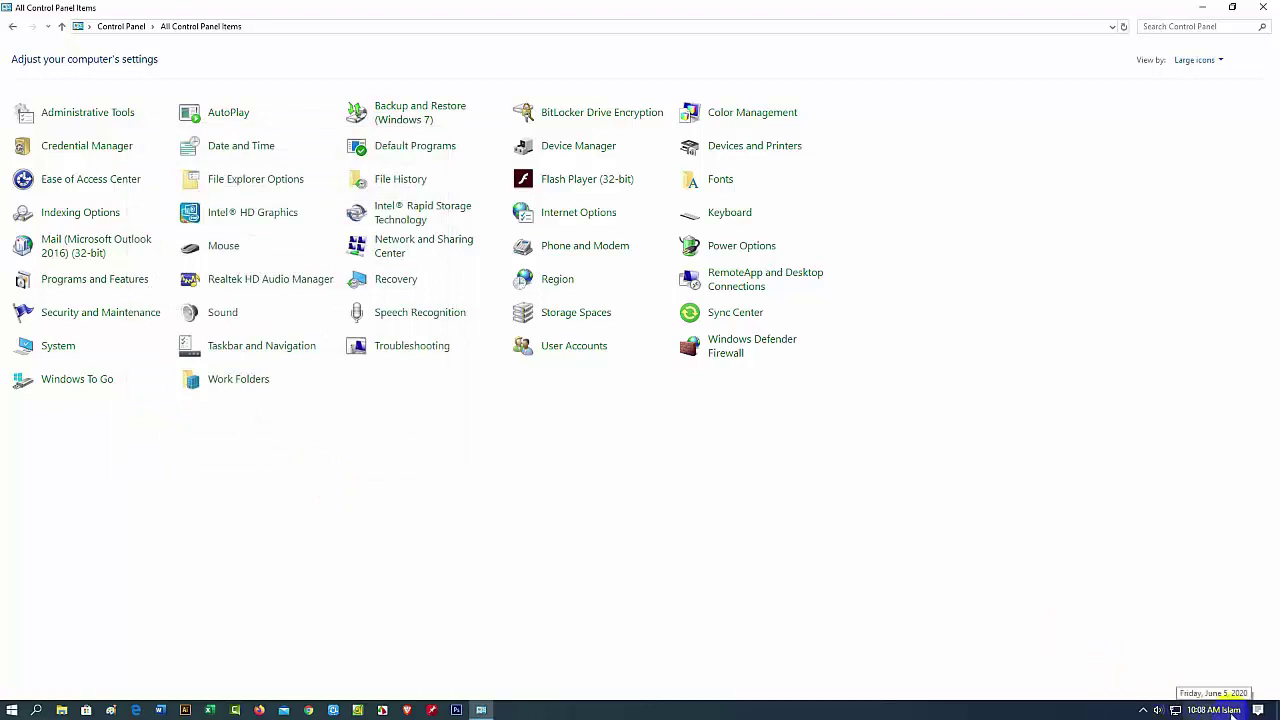
pyautogui.click(1262, 8)
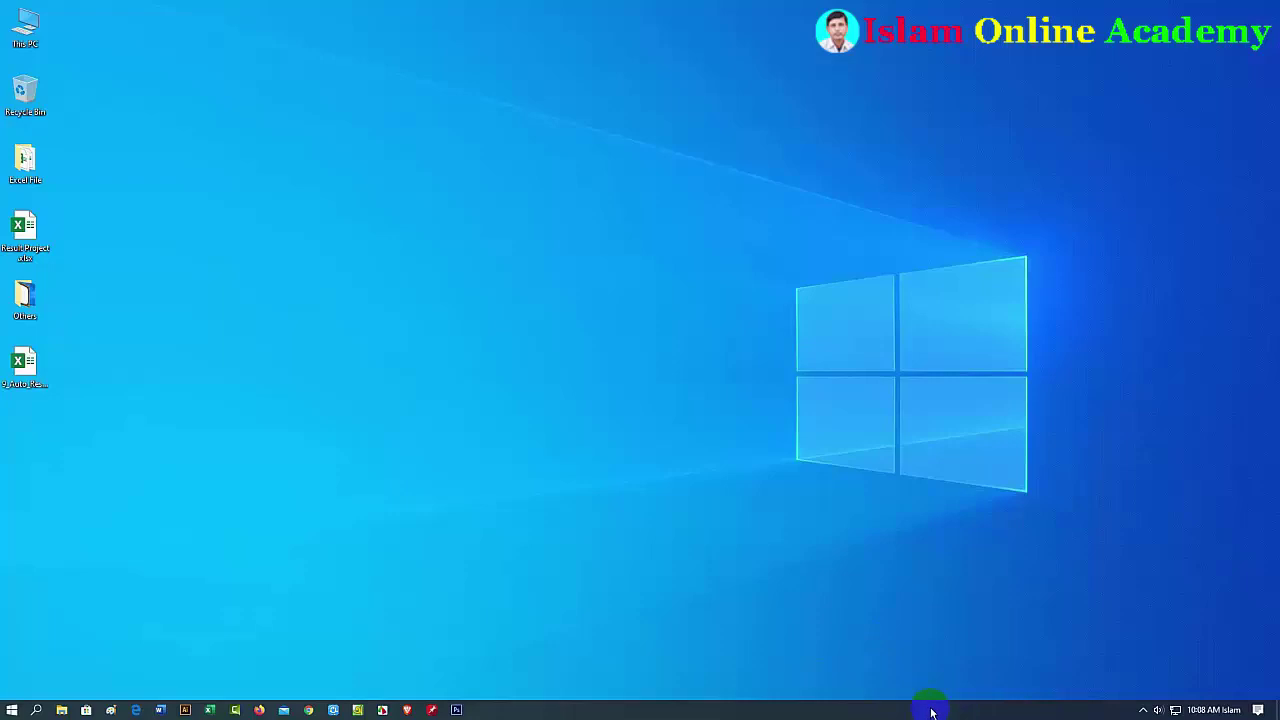
# - Add a new taskbar toolbar for the Excel File folder on the Desktop, and view its file list
pyautogui.rightClick(931, 710)
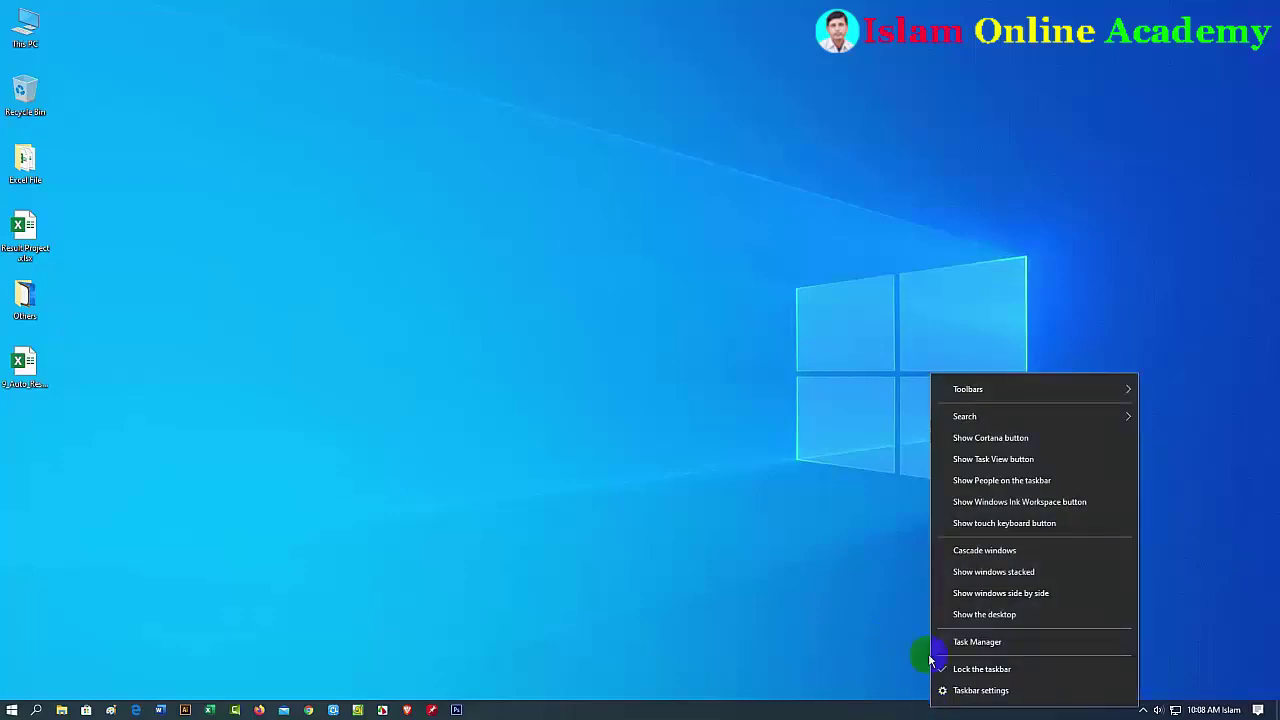
pyautogui.moveTo(995, 393)
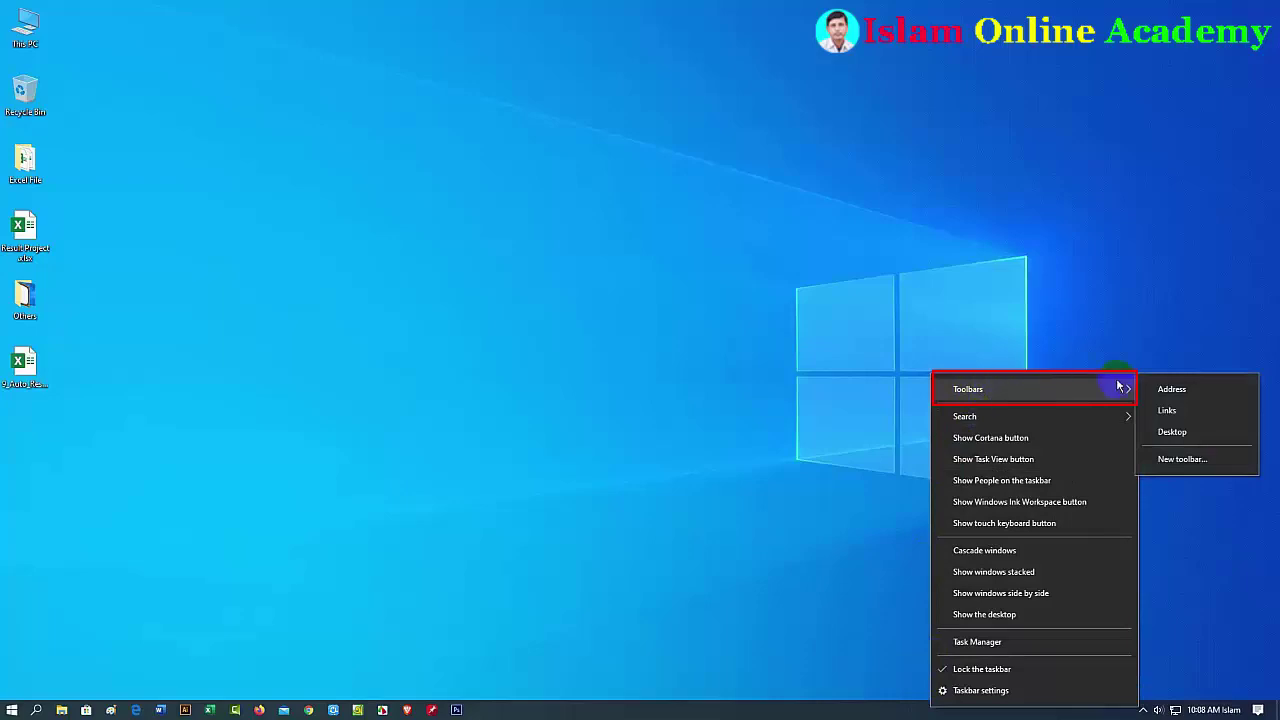
pyautogui.click(1180, 461)
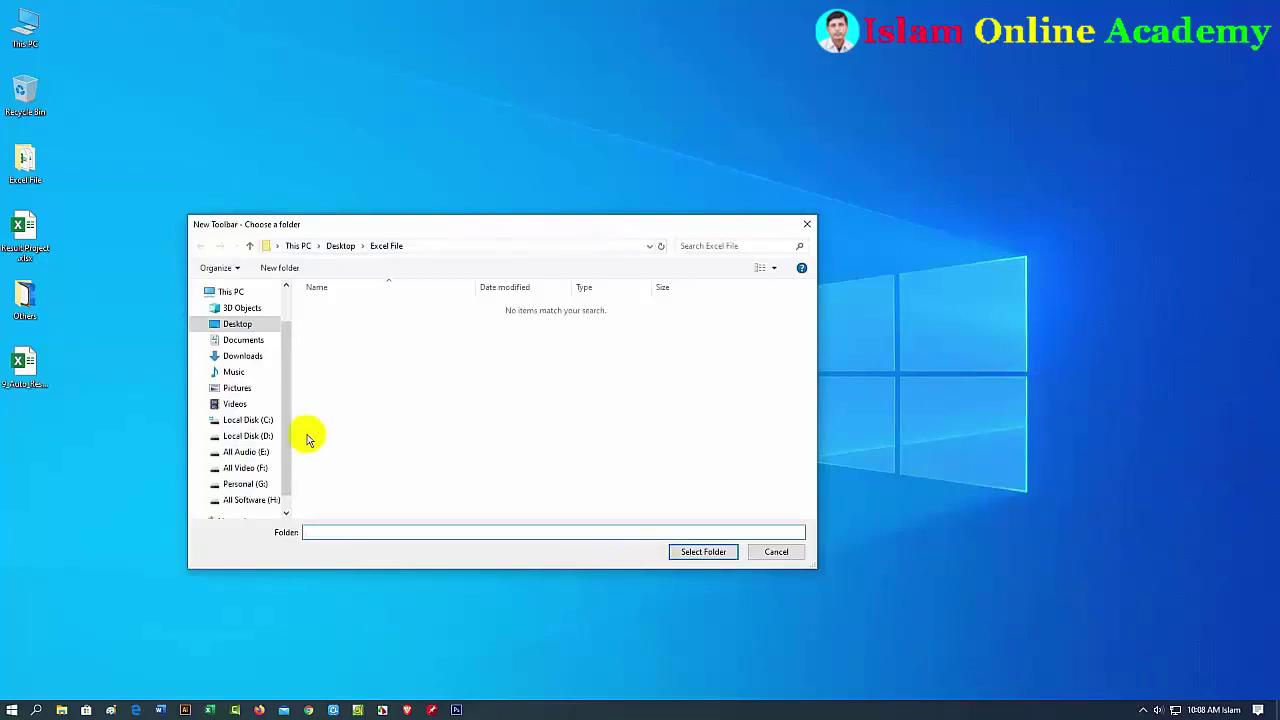
pyautogui.click(284, 388)
pyautogui.moveTo(284, 388); pyautogui.dragTo(286, 404)
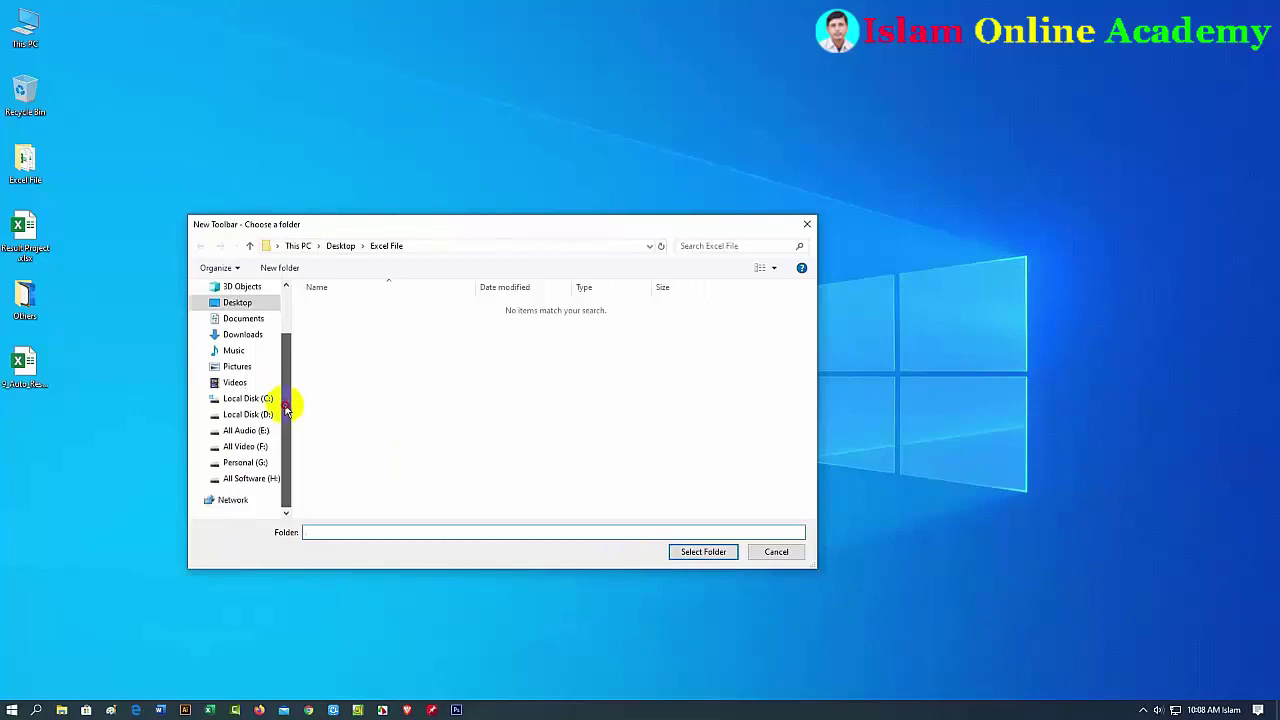
pyautogui.click(236, 302)
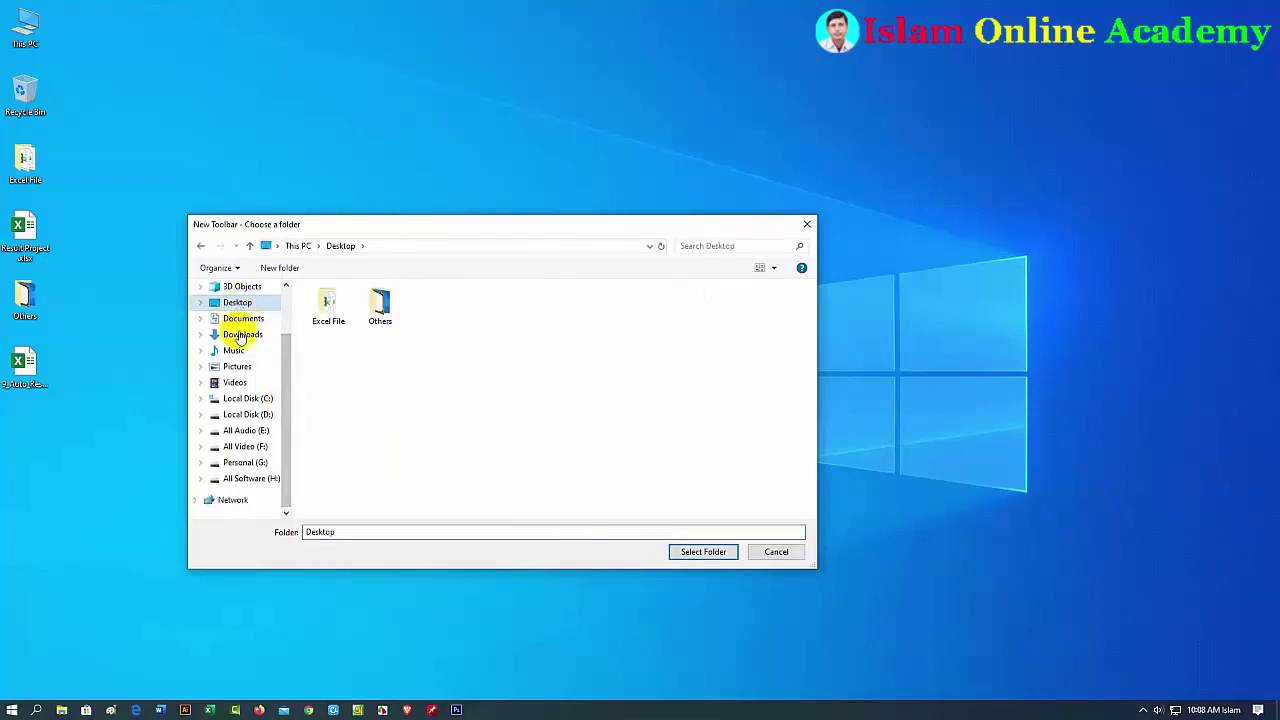
pyautogui.click(328, 316)
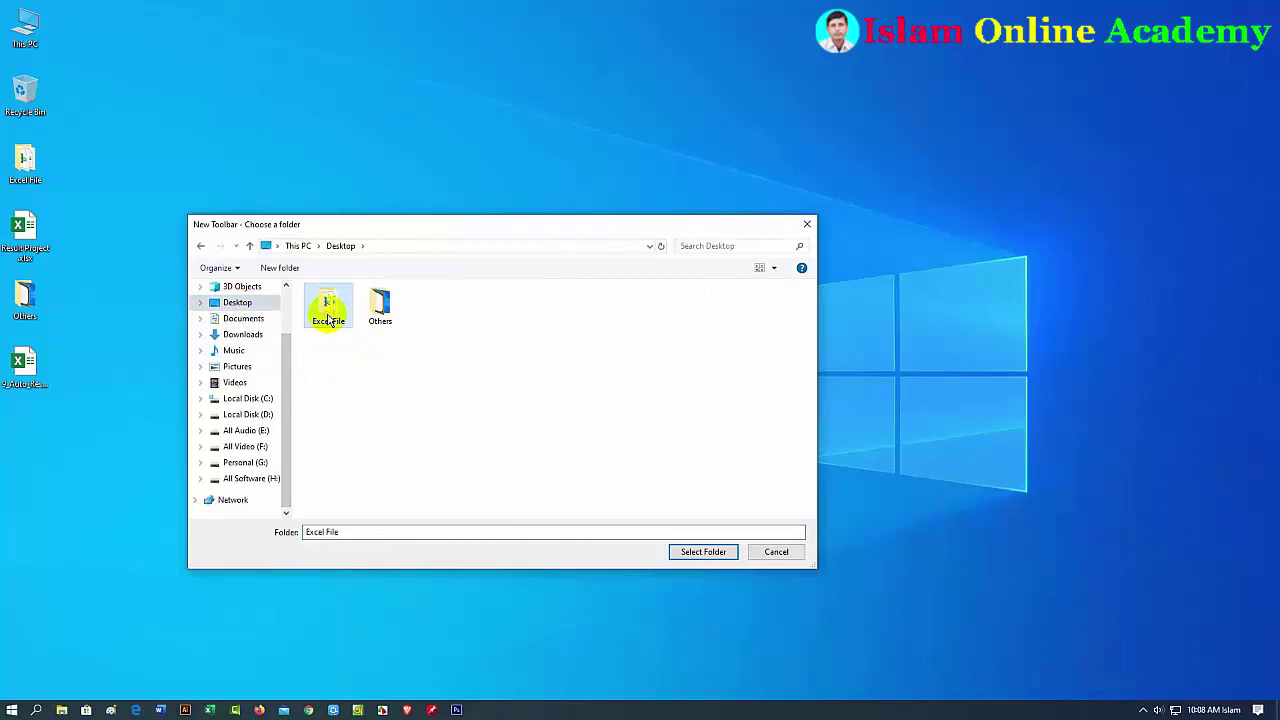
pyautogui.click(705, 556)
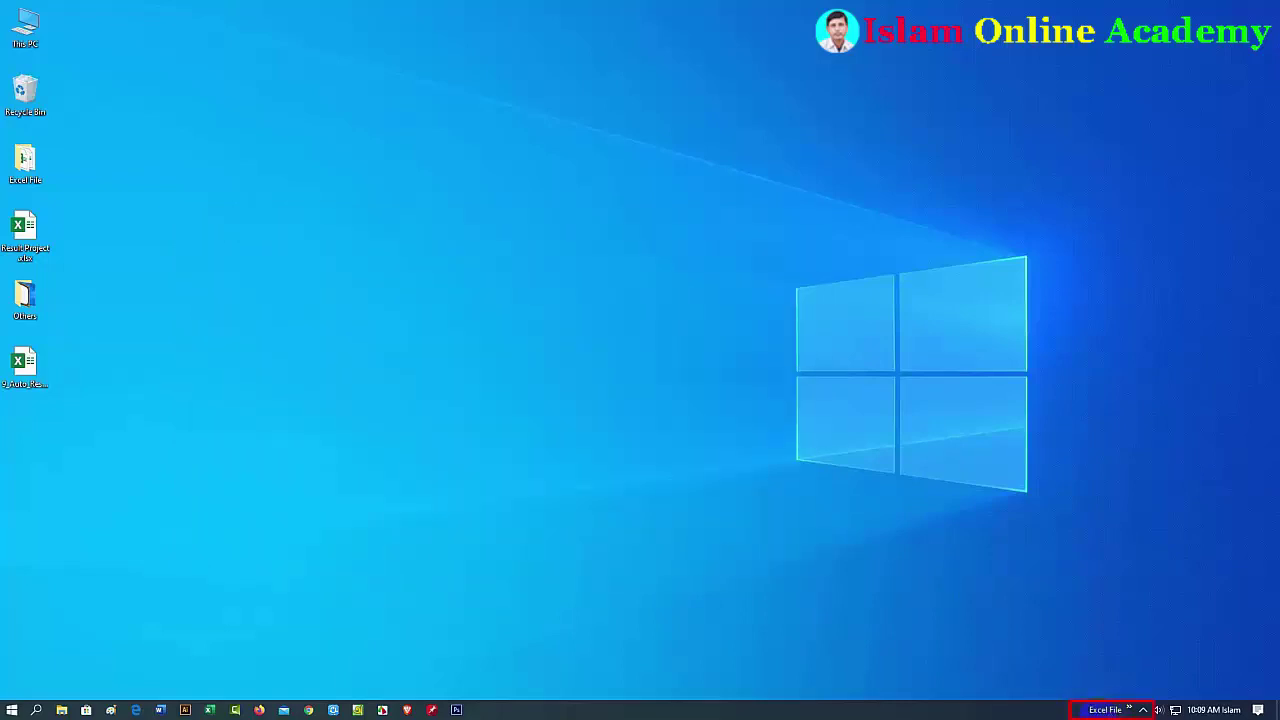
pyautogui.click(1127, 710)
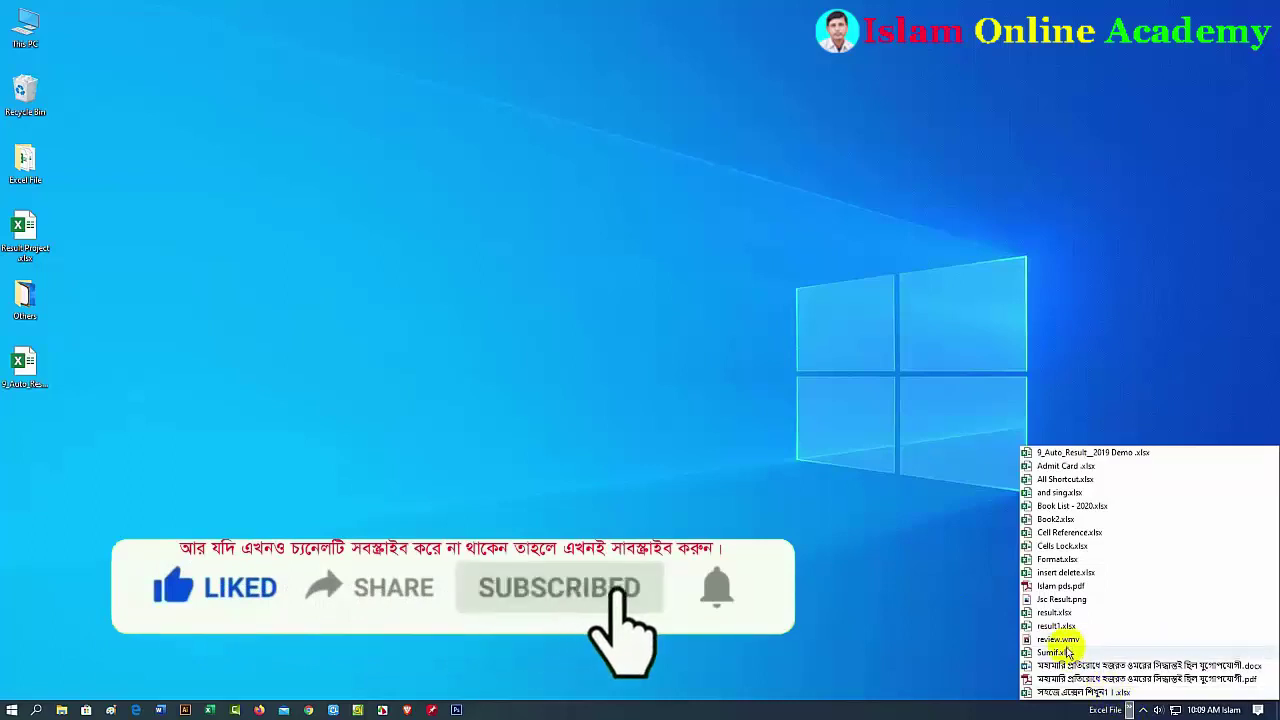
pyautogui.click(967, 713)
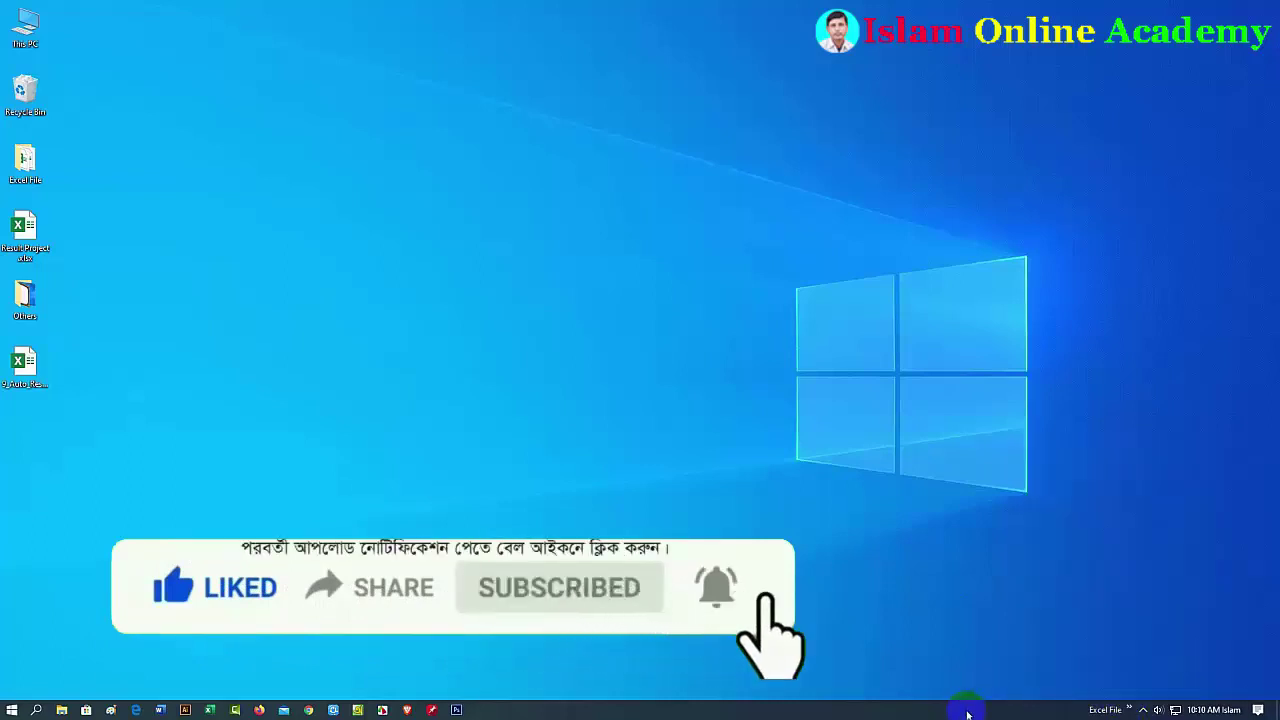
# - Add another new taskbar toolbar for the Others folder on the Desktop
pyautogui.rightClick(967, 713)
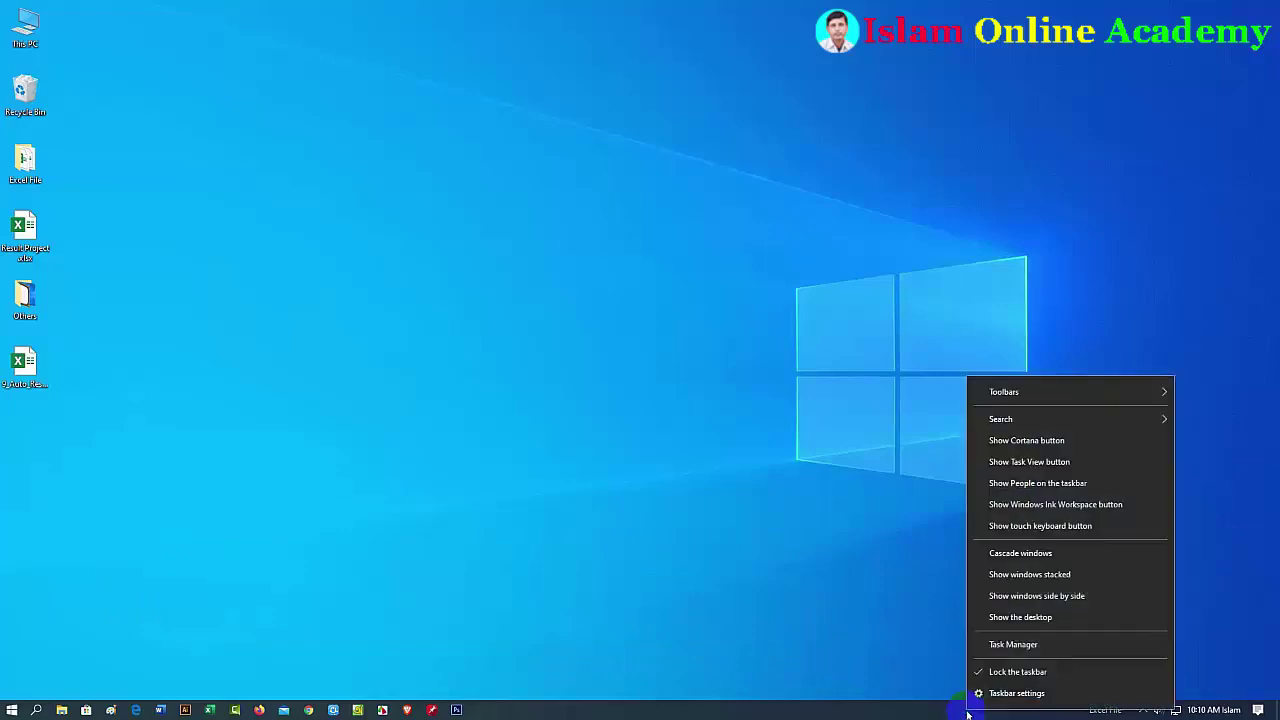
pyautogui.moveTo(1040, 397)
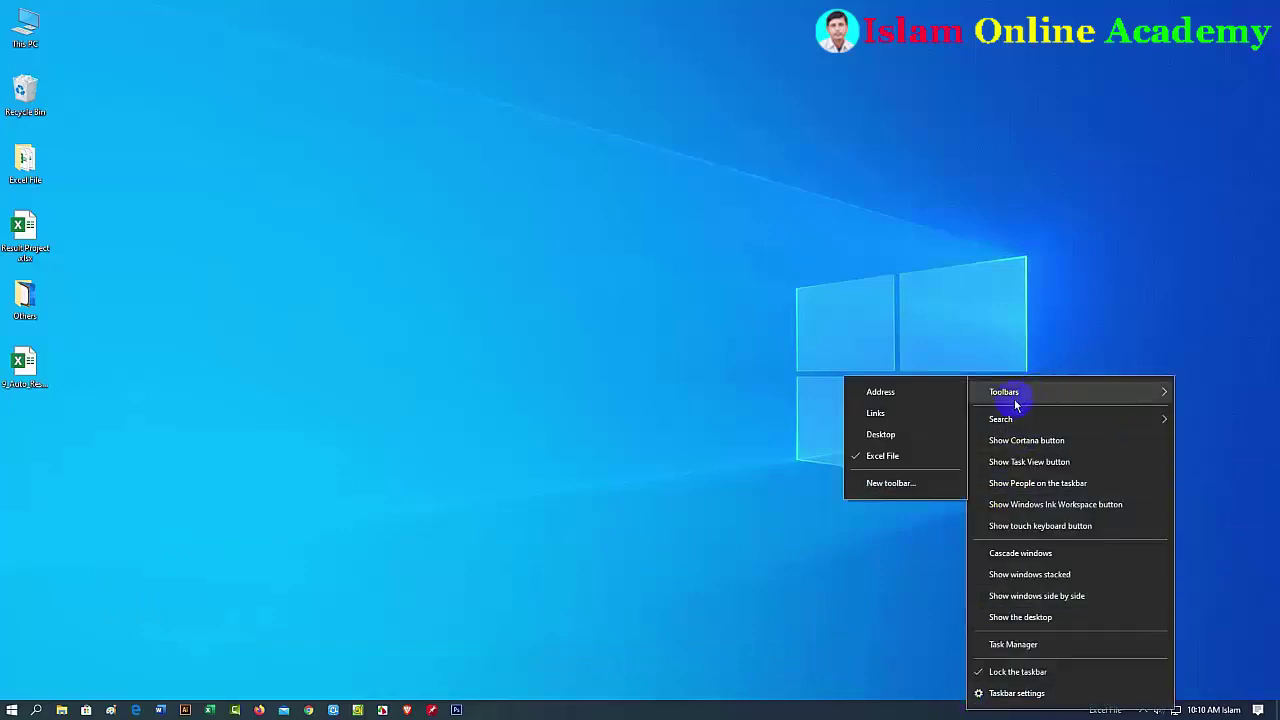
pyautogui.click(884, 486)
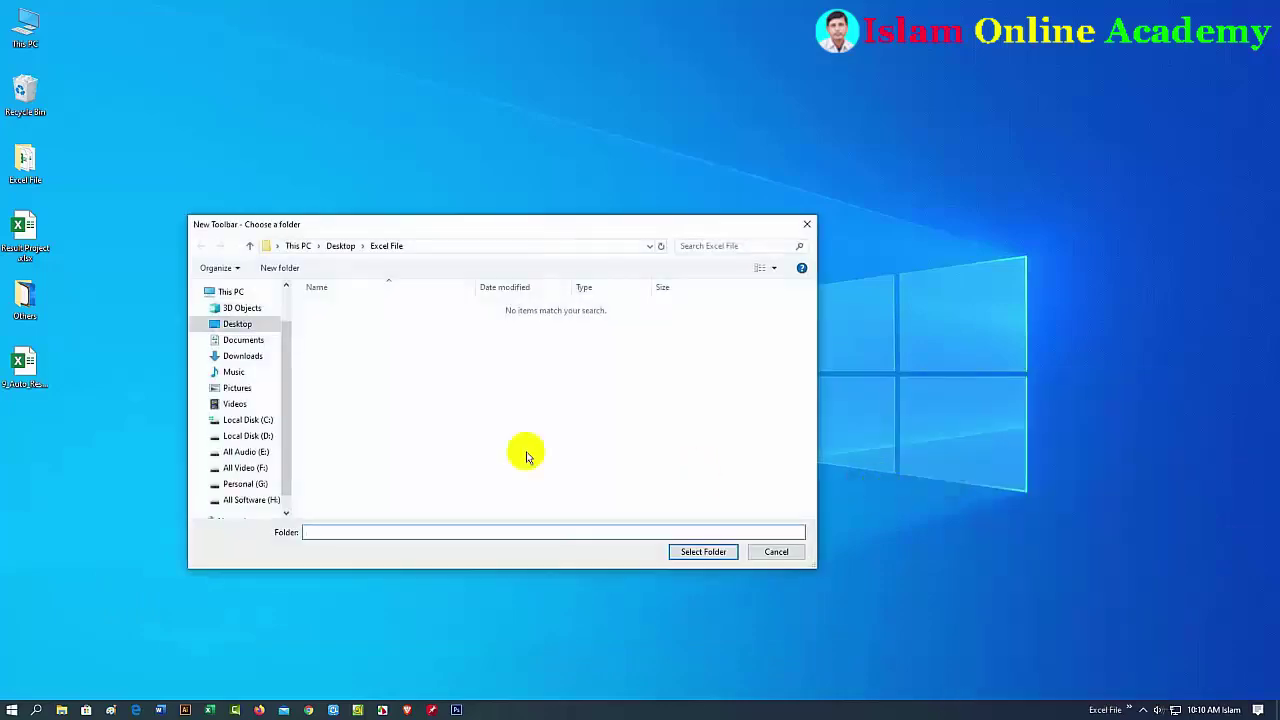
pyautogui.click(240, 324)
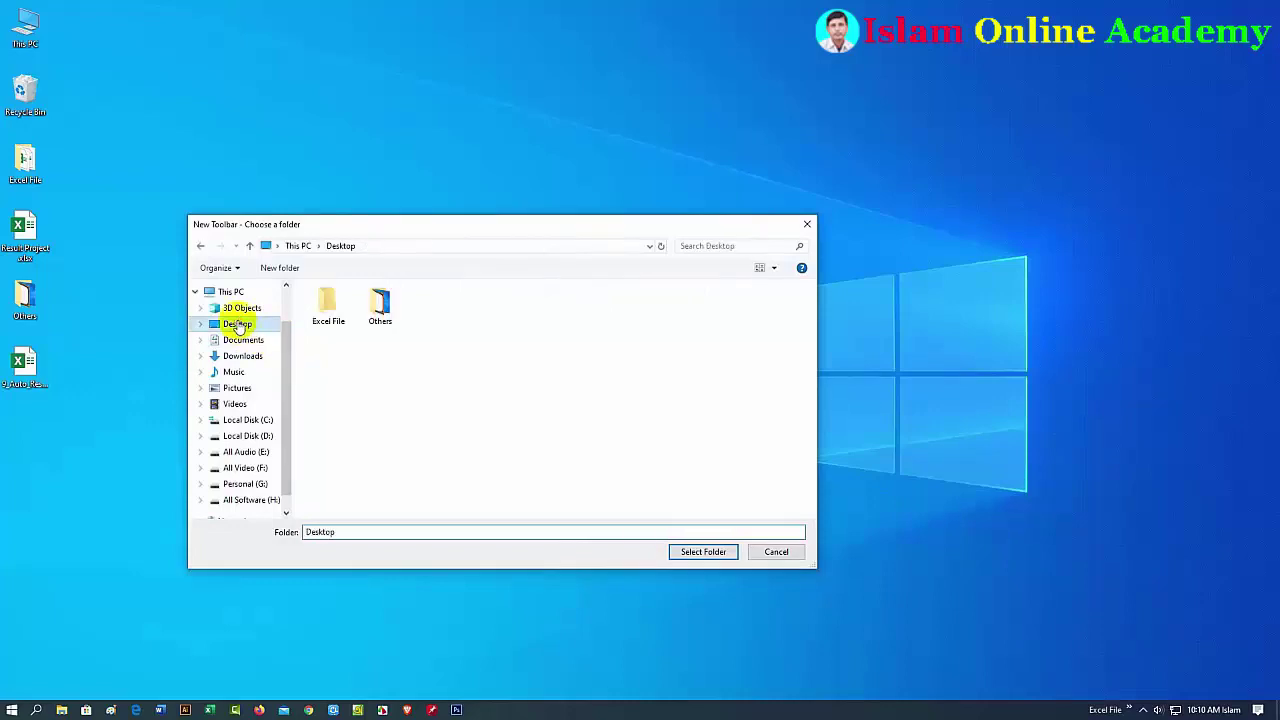
pyautogui.click(380, 318)
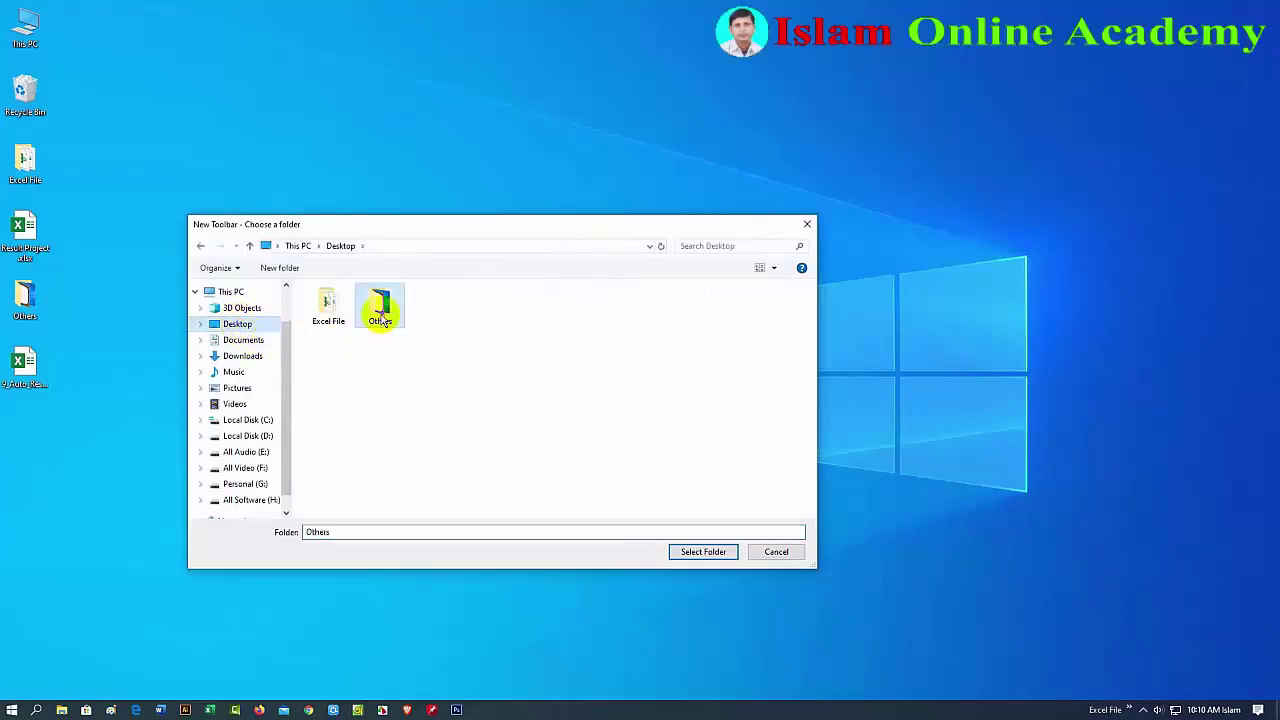
pyautogui.click(700, 560)
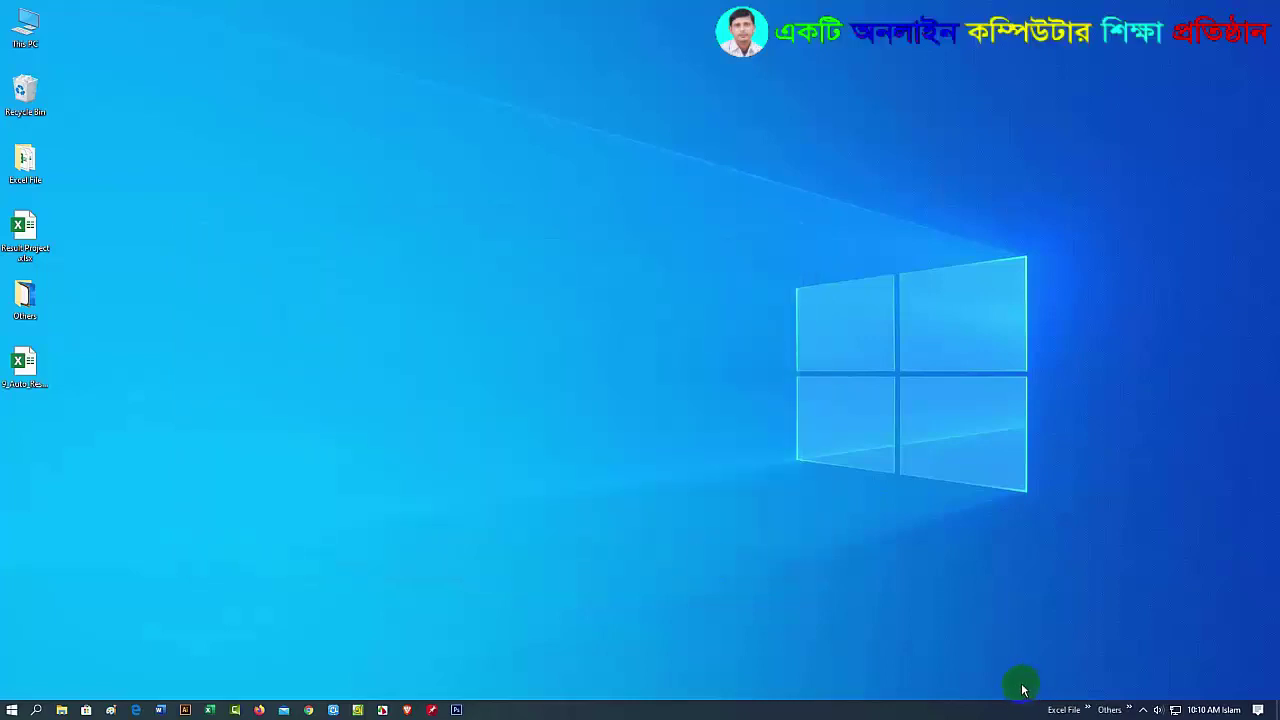
# - Open Logo.png from the Others toolbar's file list on the taskbar, and close the image
pyautogui.click(1128, 710)
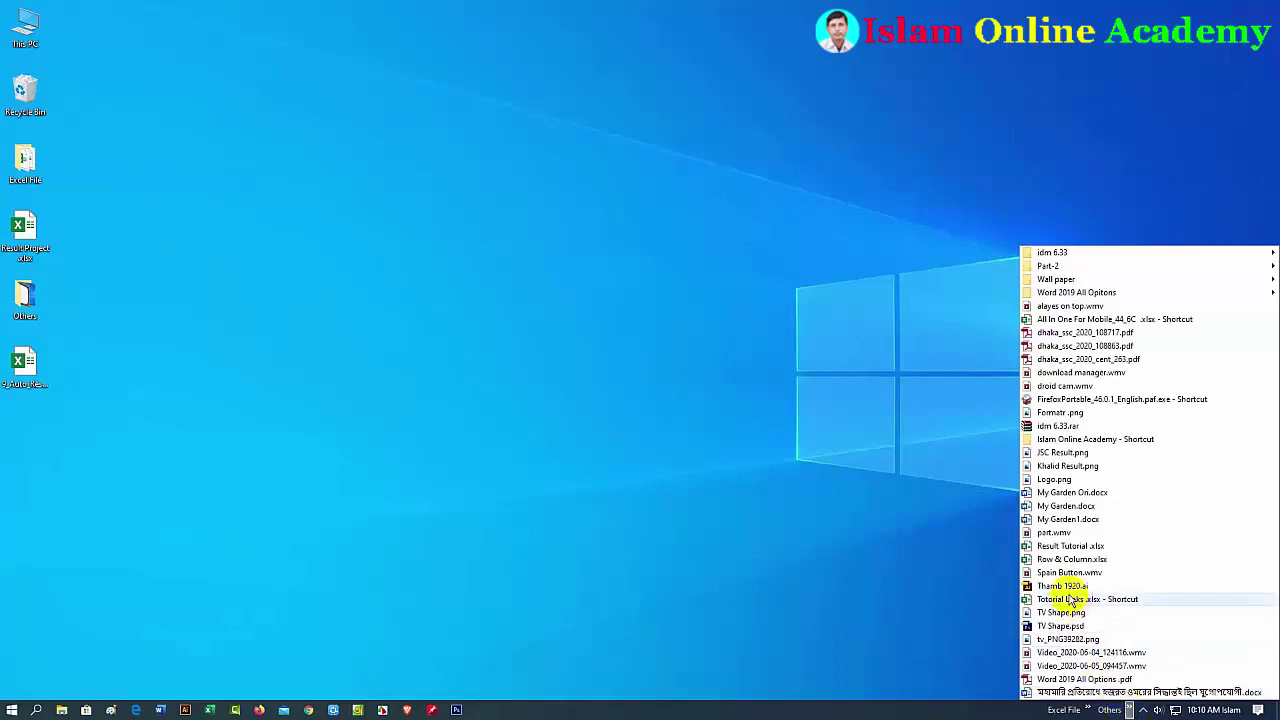
pyautogui.click(1053, 480)
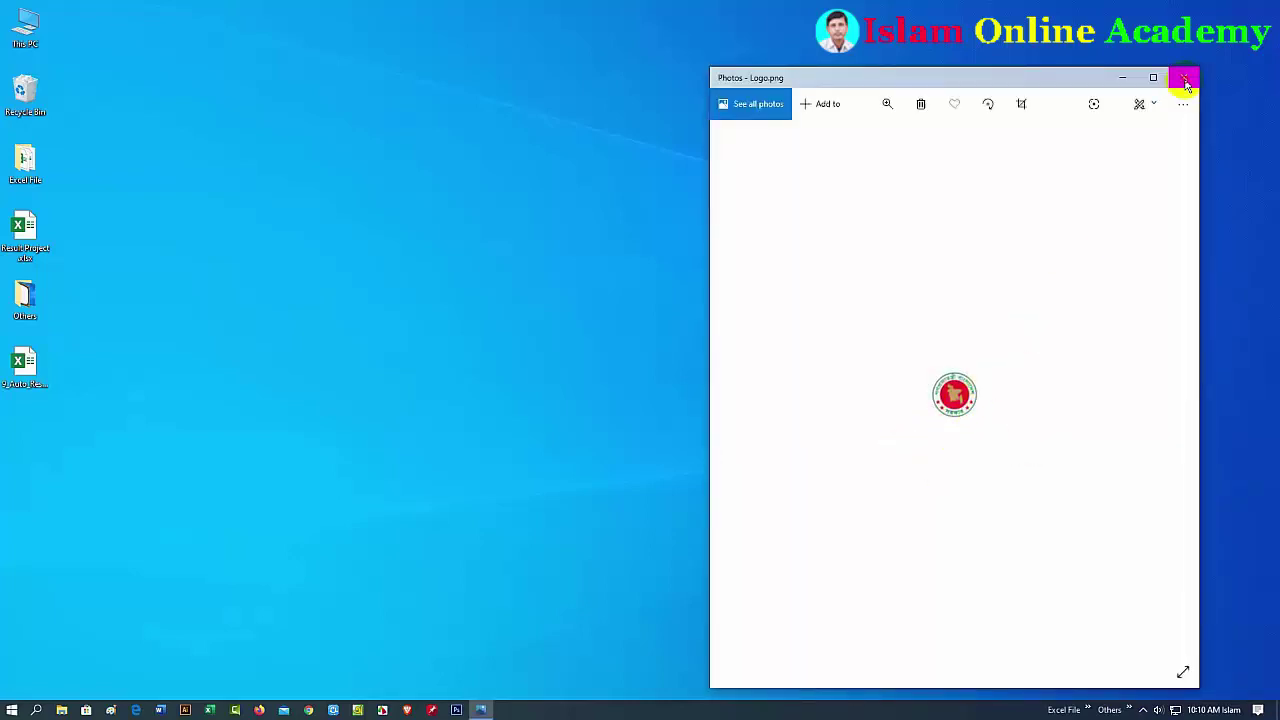
pyautogui.click(1185, 80)
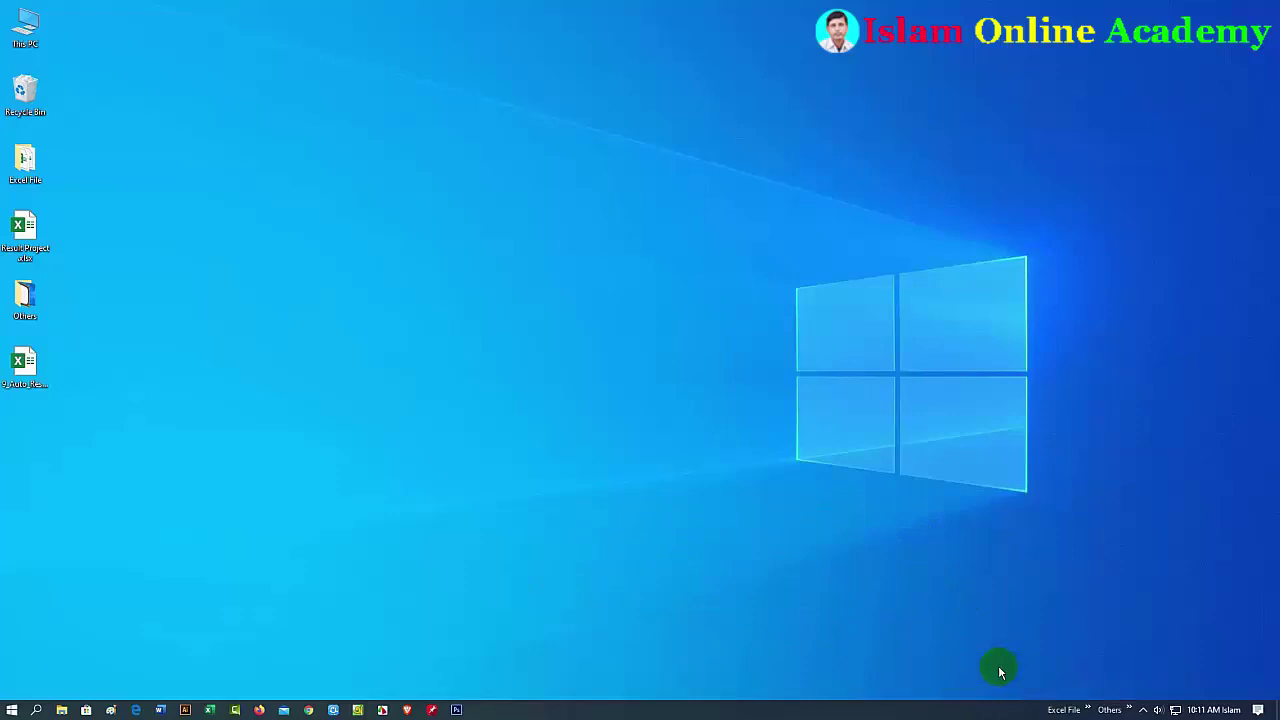
# - Remove the Excel File toolbar from the taskbar
pyautogui.rightClick(1007, 711)
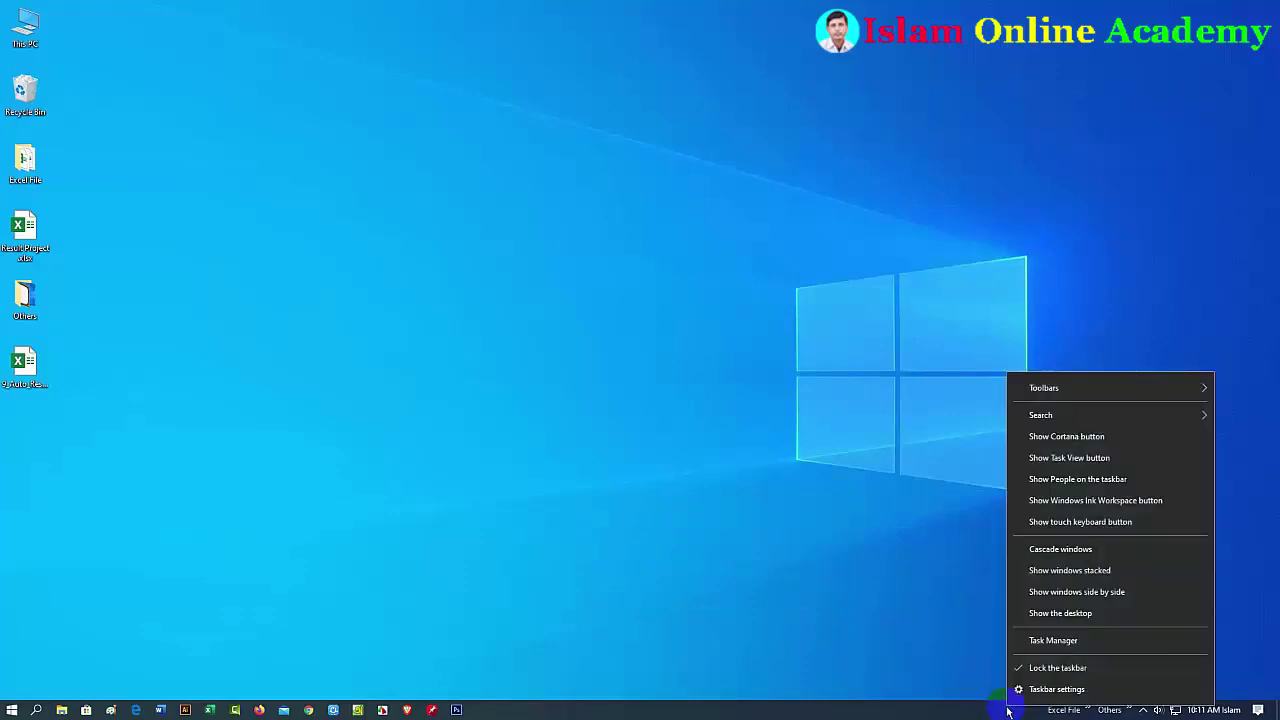
pyautogui.moveTo(1063, 388)
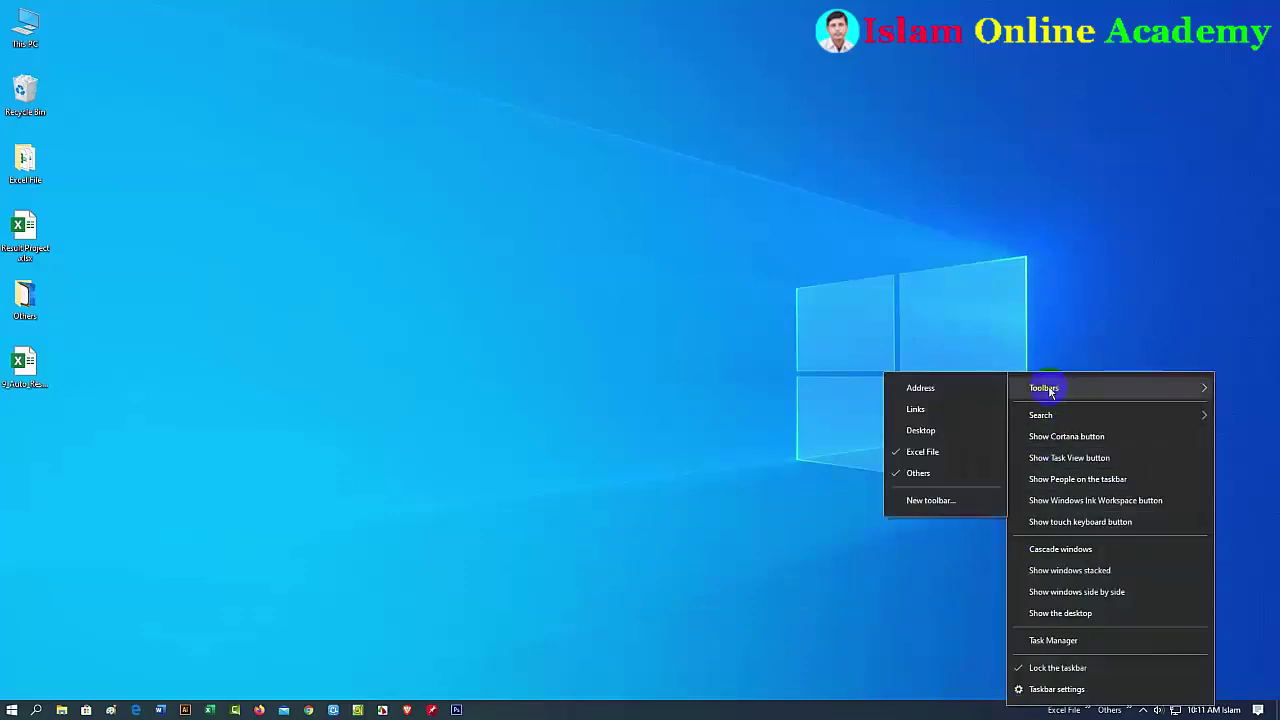
pyautogui.click(897, 457)
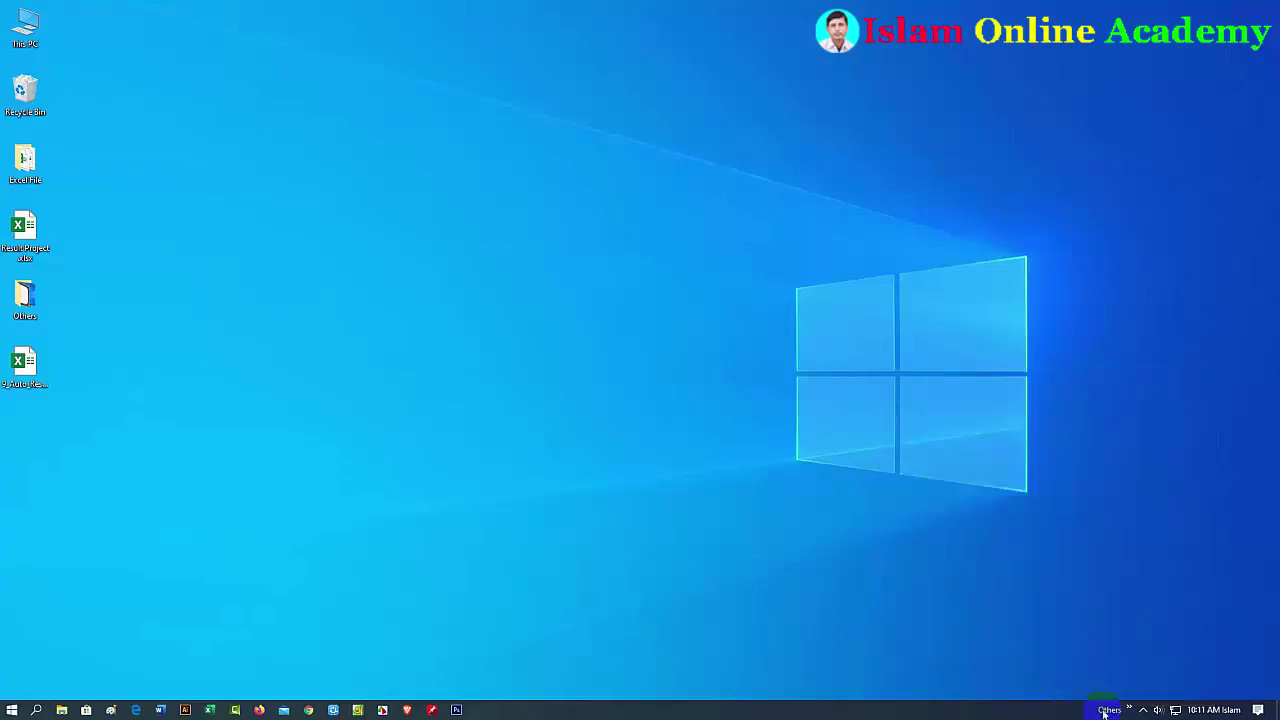